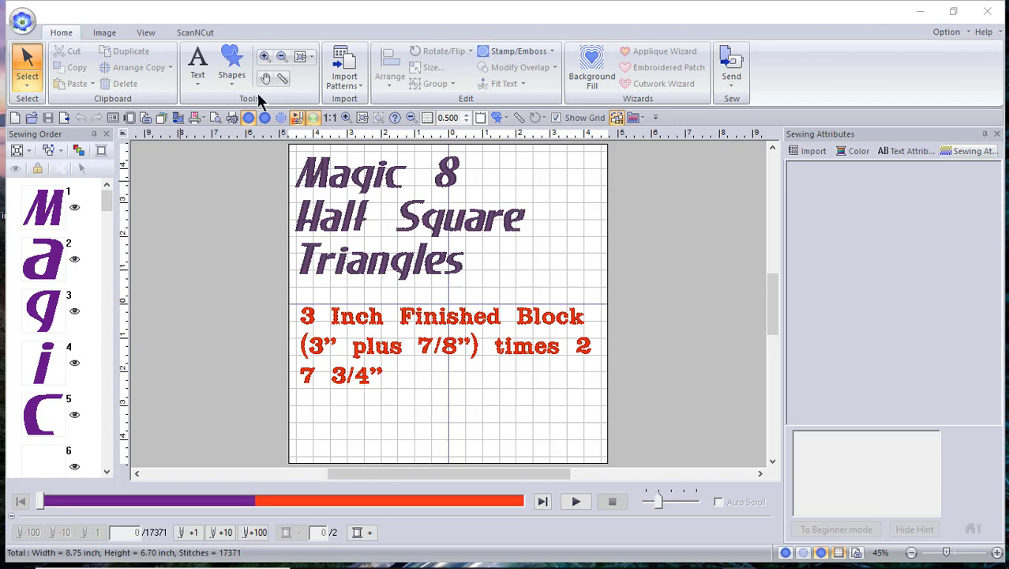
Step: Open the design "Magic 8 3 inch HST.pes" and advance its stitch simulation through the orange square and the blue diagonals
{"action": "left_click", "coordinate": [22, 22]}
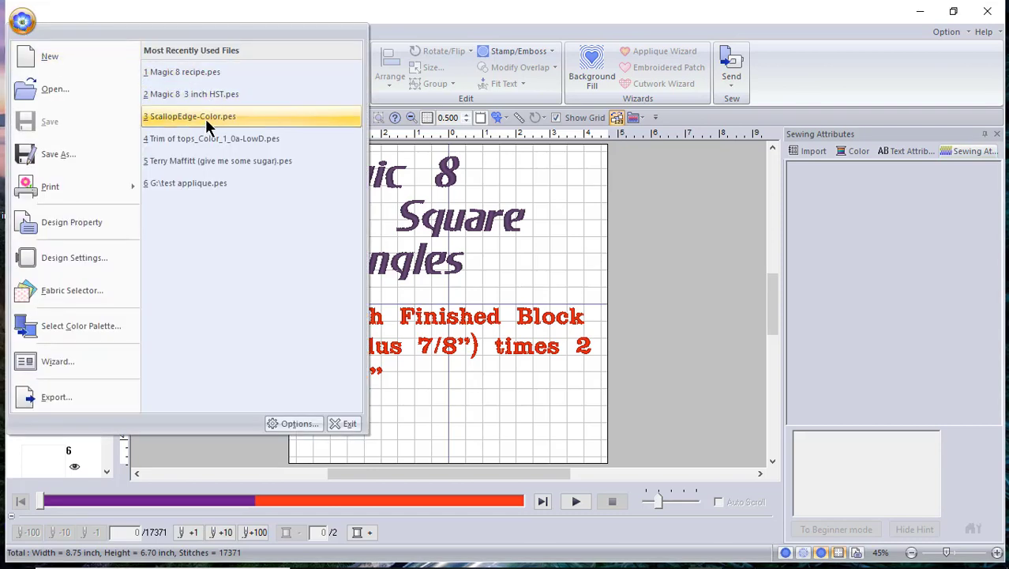
{"action": "left_click", "coordinate": [215, 94]}
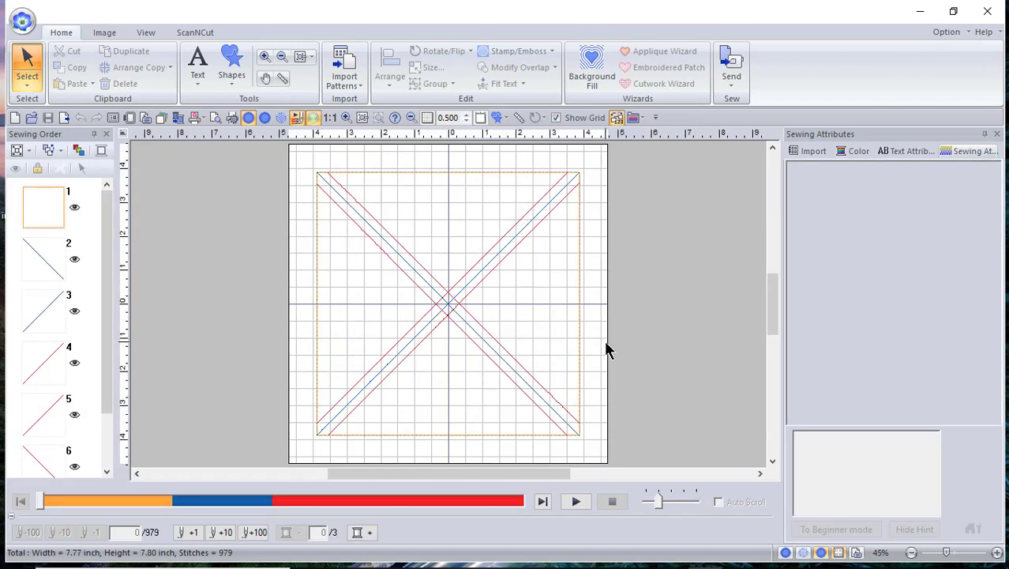
{"action": "left_click", "coordinate": [40, 505]}
{"action": "left_click_drag", "start_coordinate": [41, 505], "coordinate": [164, 510]}
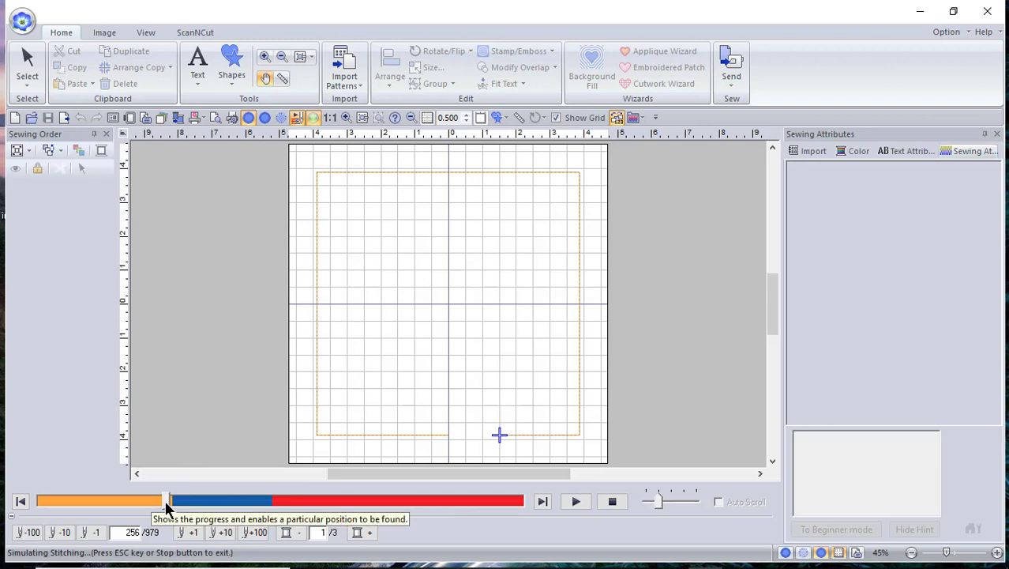
{"action": "left_click_drag", "start_coordinate": [166, 502], "coordinate": [271, 498]}
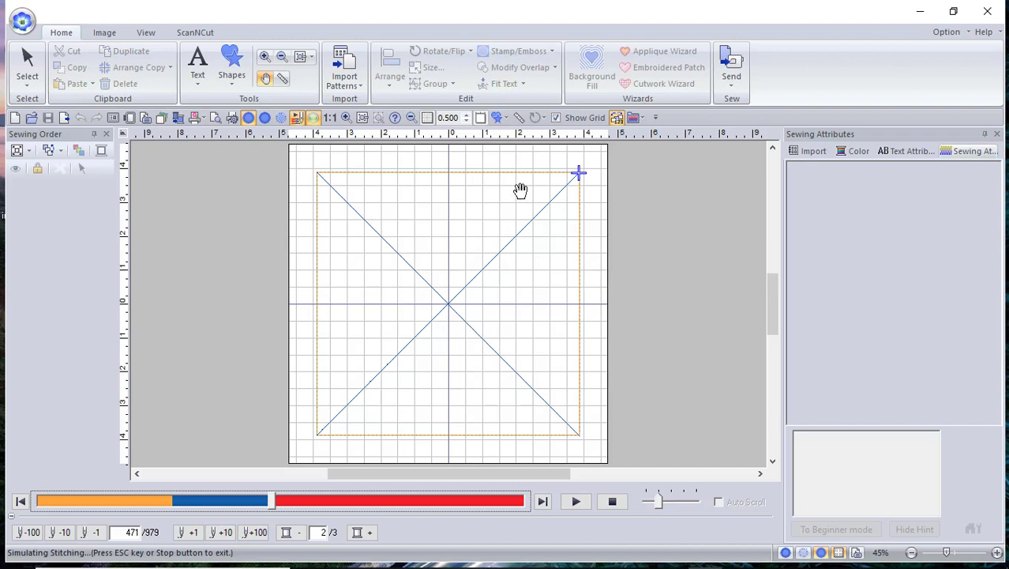
Step: Hide the grid and advance the stitch simulation through the red seam lines to the final stitch
{"action": "left_click", "coordinate": [428, 118]}
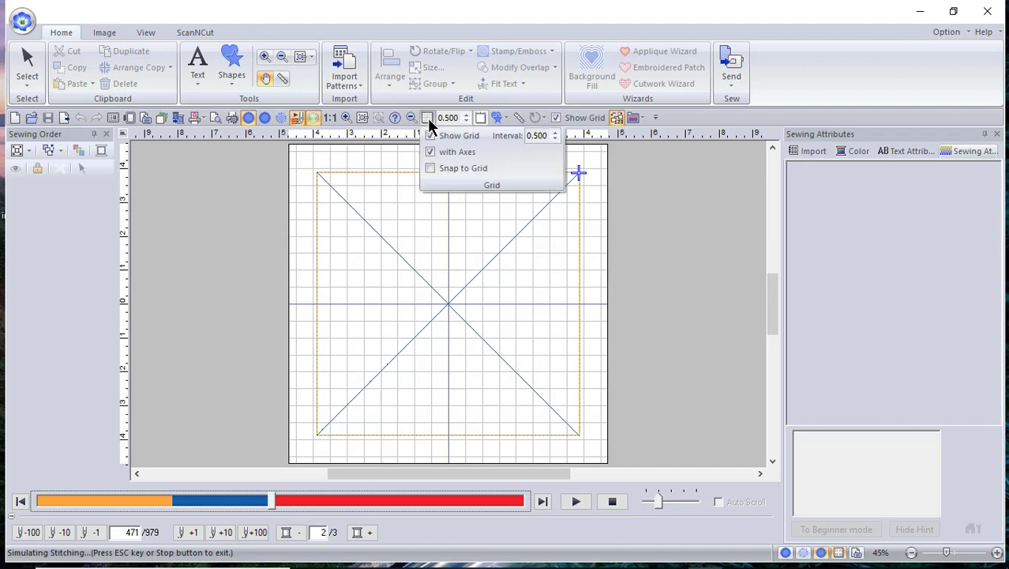
{"action": "left_click", "coordinate": [470, 138]}
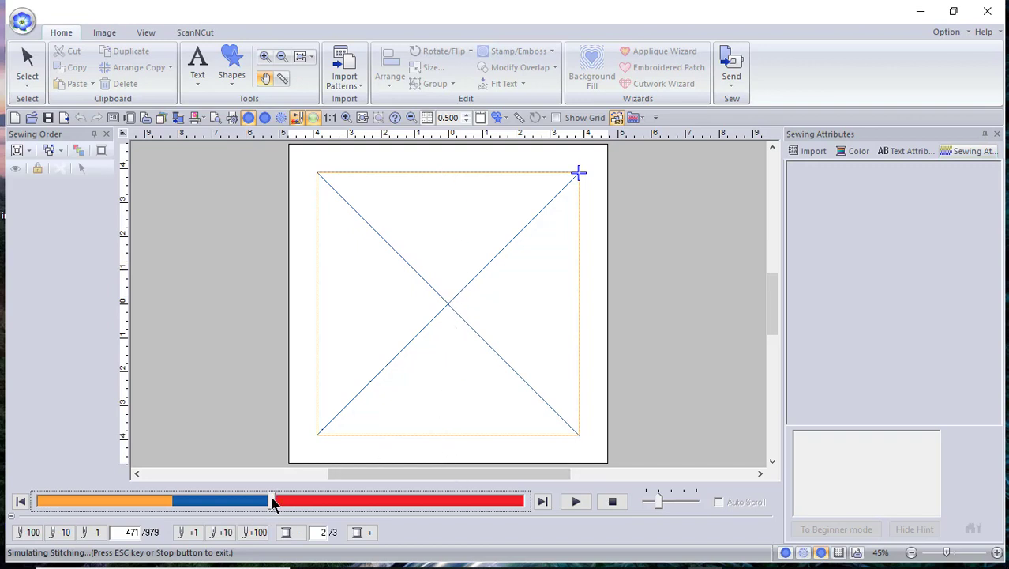
{"action": "left_click_drag", "start_coordinate": [273, 495], "coordinate": [521, 505]}
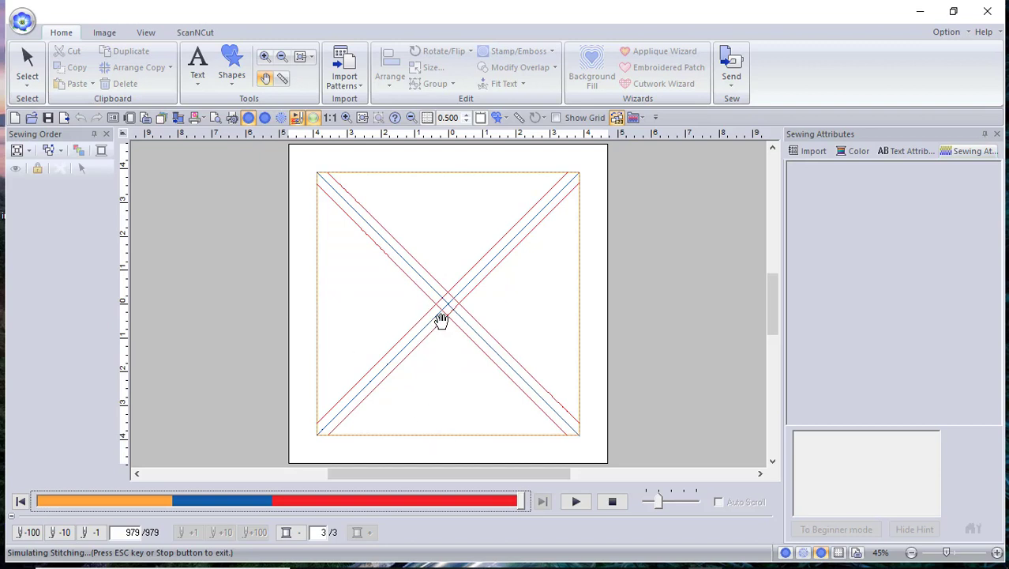
Step: Start a new blank design without saving changes to the open one
{"action": "left_click", "coordinate": [24, 21]}
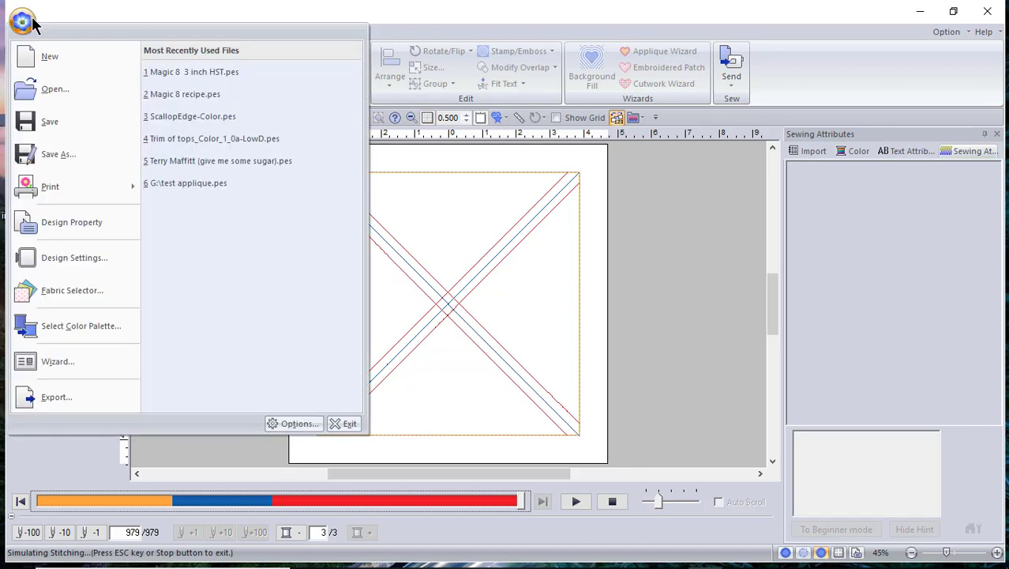
{"action": "left_click", "coordinate": [73, 57]}
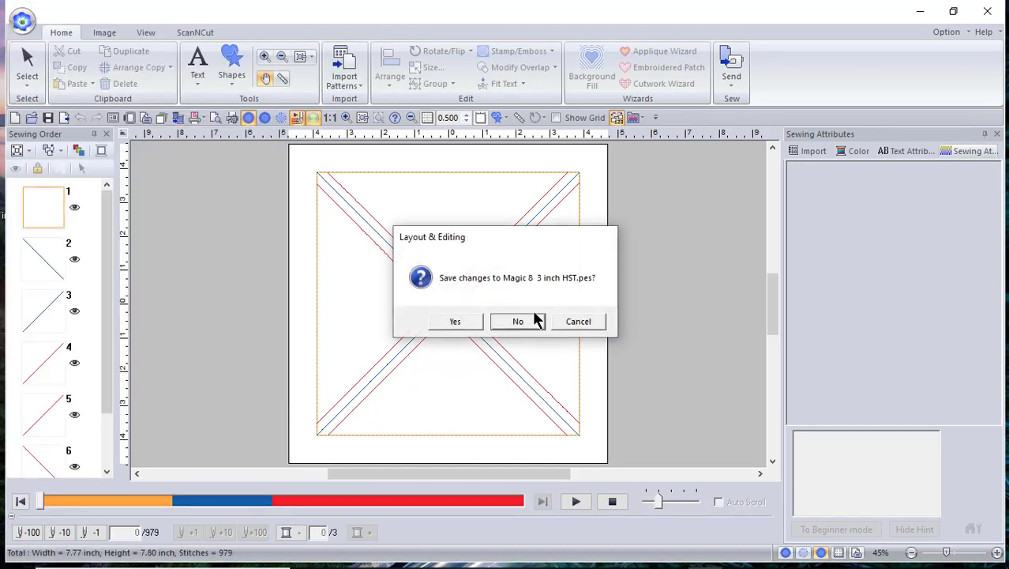
{"action": "left_click", "coordinate": [536, 318]}
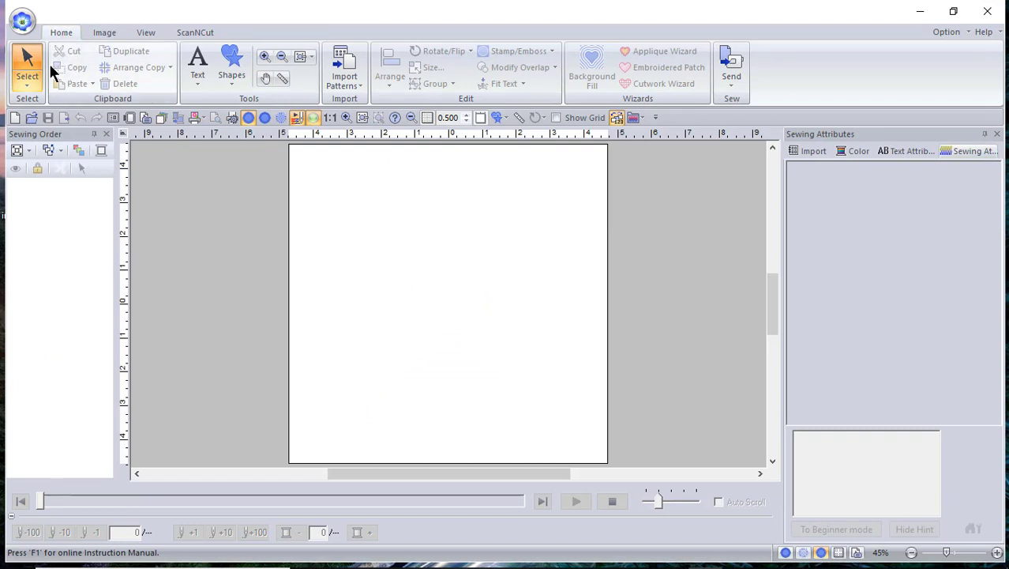
Step: Switch the rulers to millimetres and draw a light orange running-stitch rectangle of about 162 × 150 mm on the page
{"action": "left_click", "coordinate": [234, 63]}
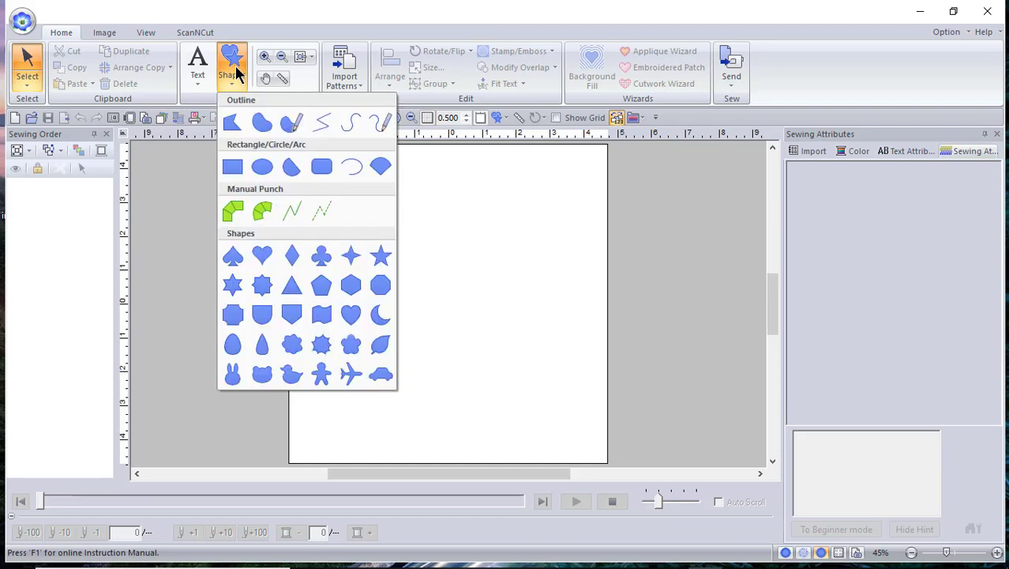
{"action": "left_click", "coordinate": [231, 169]}
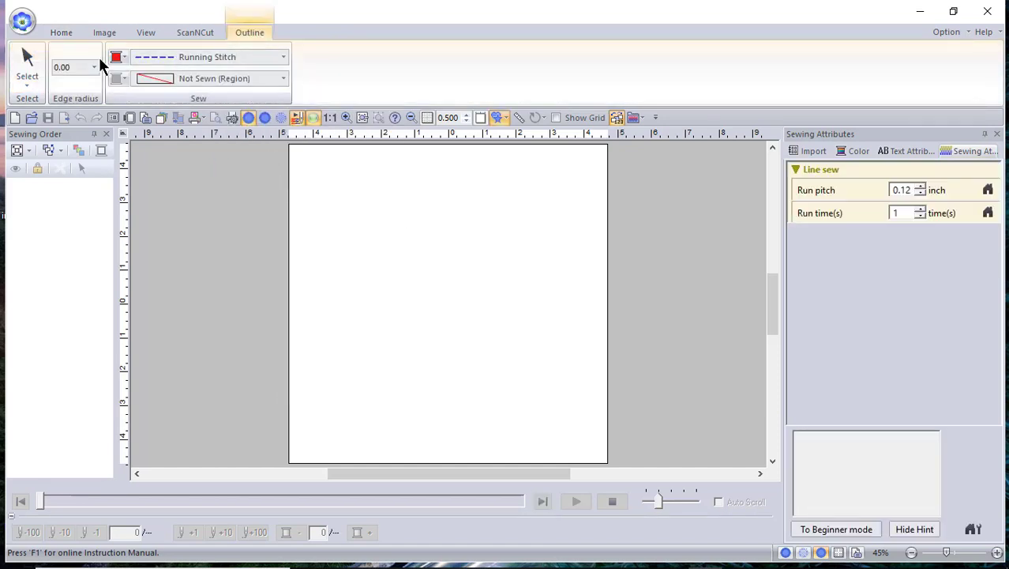
{"action": "left_click", "coordinate": [119, 133]}
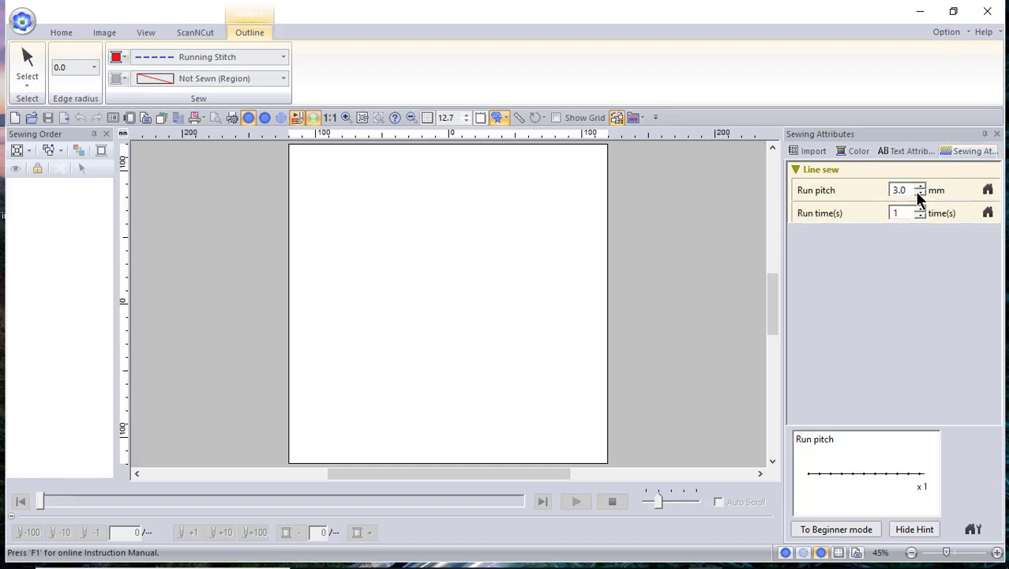
{"action": "left_click", "coordinate": [123, 56]}
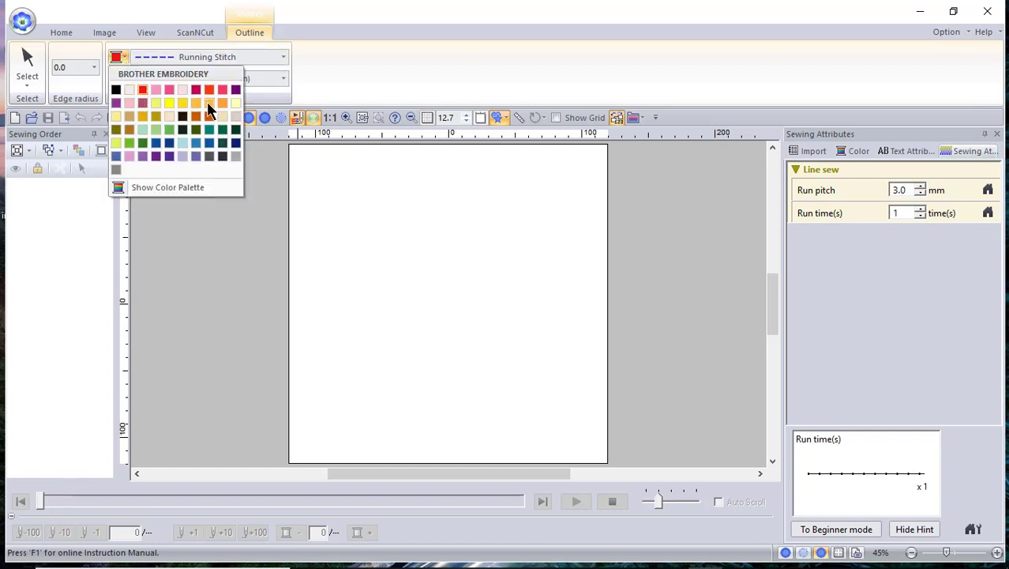
{"action": "left_click", "coordinate": [208, 103]}
{"action": "left_click_drag", "start_coordinate": [337, 197], "coordinate": [557, 411]}
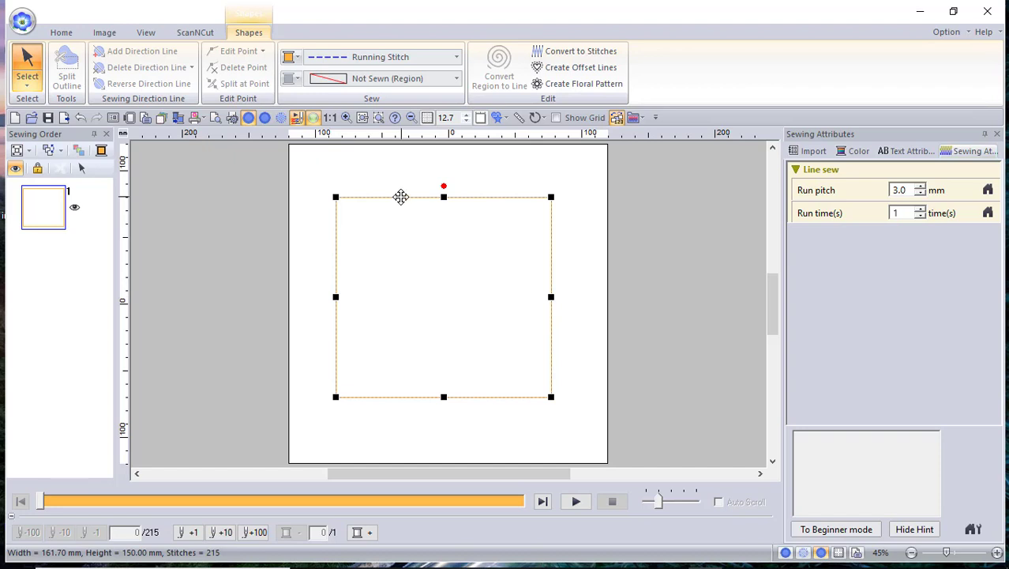
{"action": "right_click", "coordinate": [401, 197]}
{"action": "mouse_move", "coordinate": [454, 310]}
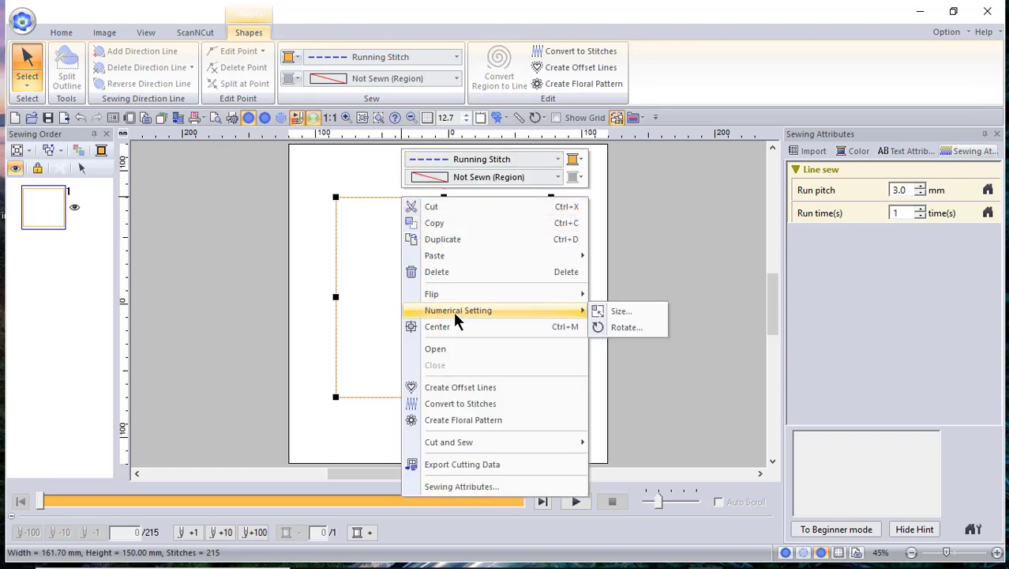
{"action": "left_click", "coordinate": [614, 313]}
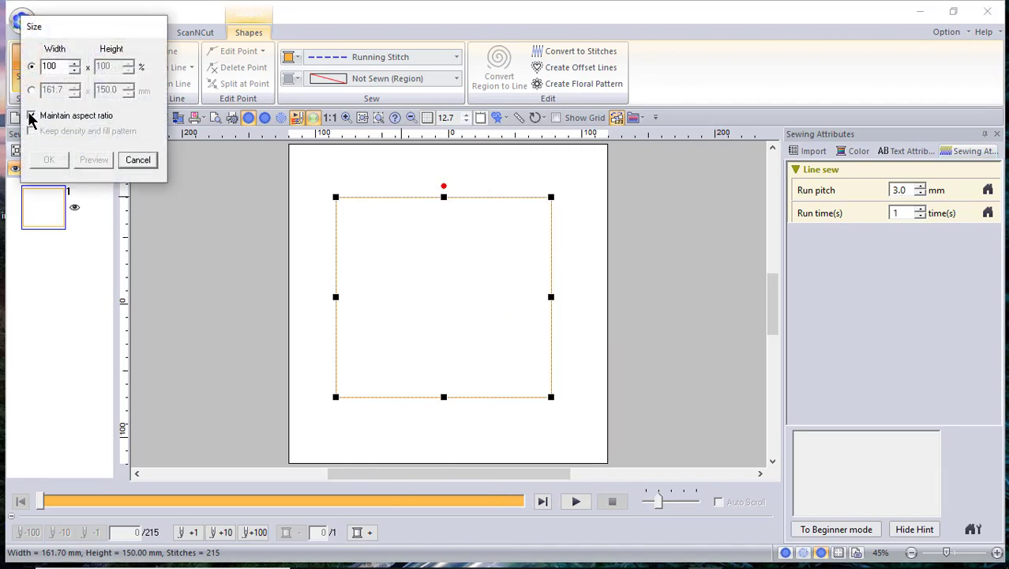
{"action": "left_click", "coordinate": [140, 160]}
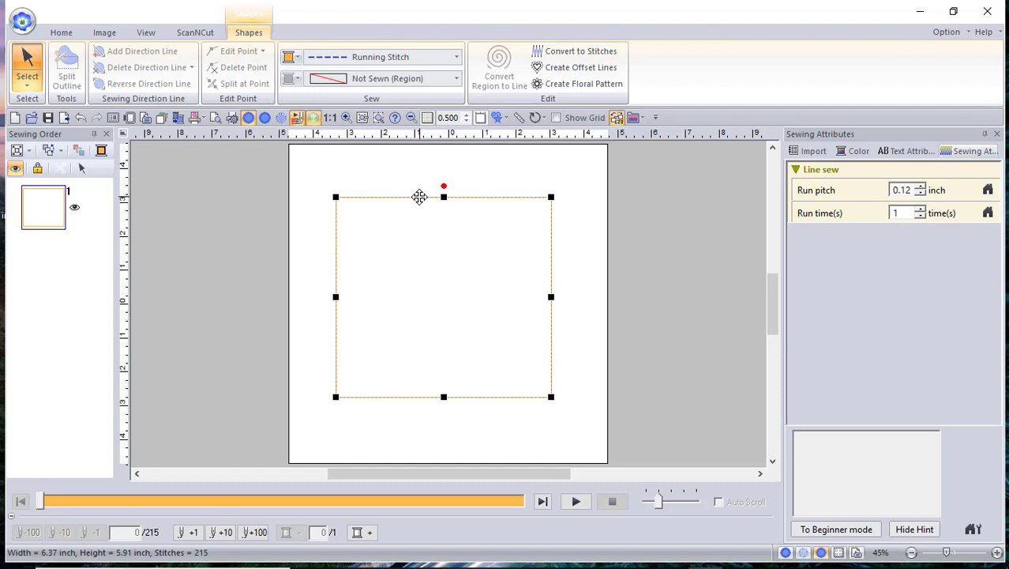
Step: Resize the rectangle to 8 × 8 inches without maintaining its aspect ratio, and deselect it
{"action": "right_click", "coordinate": [420, 197]}
{"action": "mouse_move", "coordinate": [474, 309]}
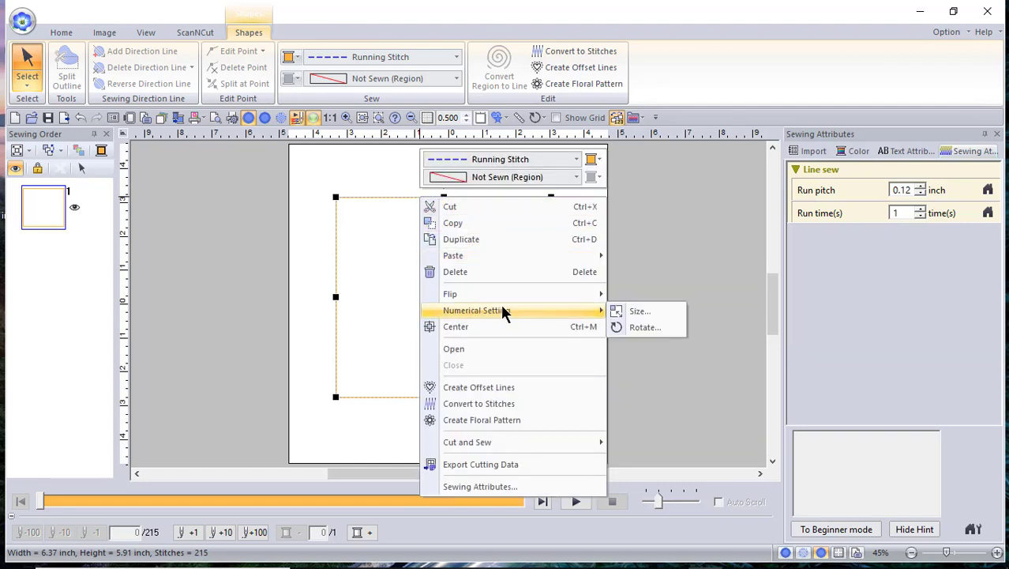
{"action": "left_click", "coordinate": [662, 308]}
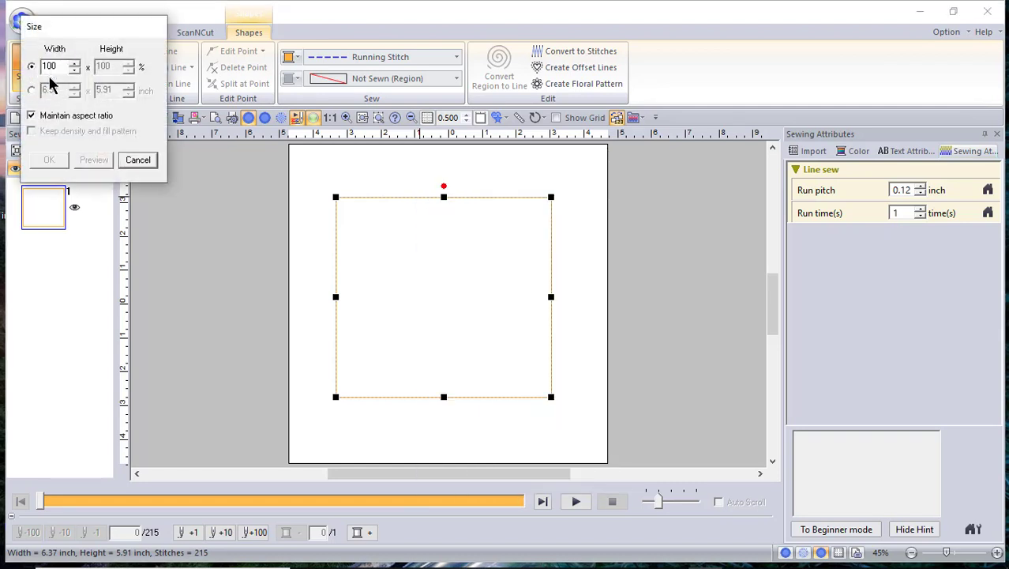
{"action": "left_click", "coordinate": [32, 91]}
{"action": "left_click", "coordinate": [31, 116]}
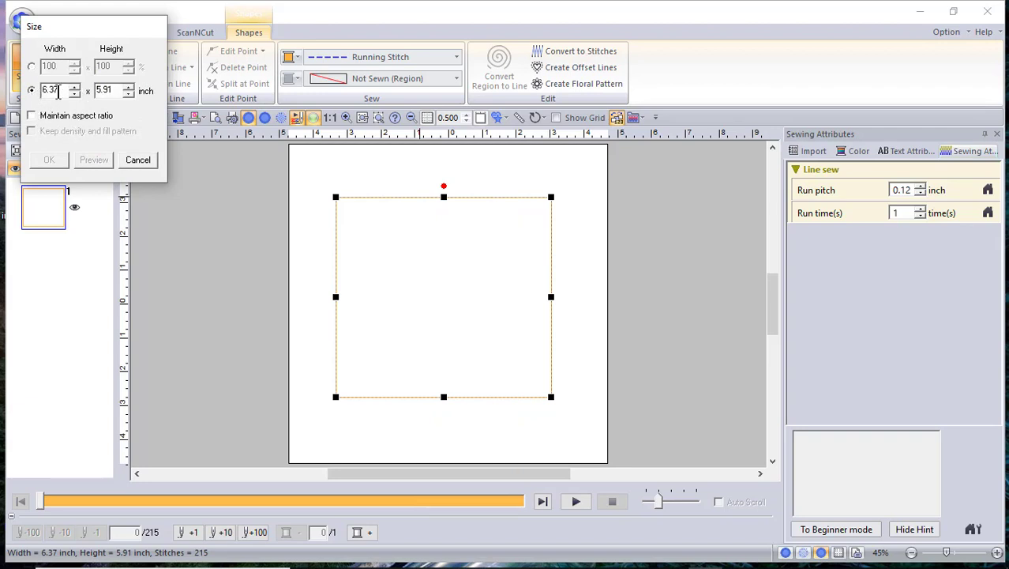
{"action": "left_click_drag", "start_coordinate": [65, 90], "coordinate": [17, 90]}
{"action": "type", "text": "8"}
{"action": "key", "text": "Tab"}
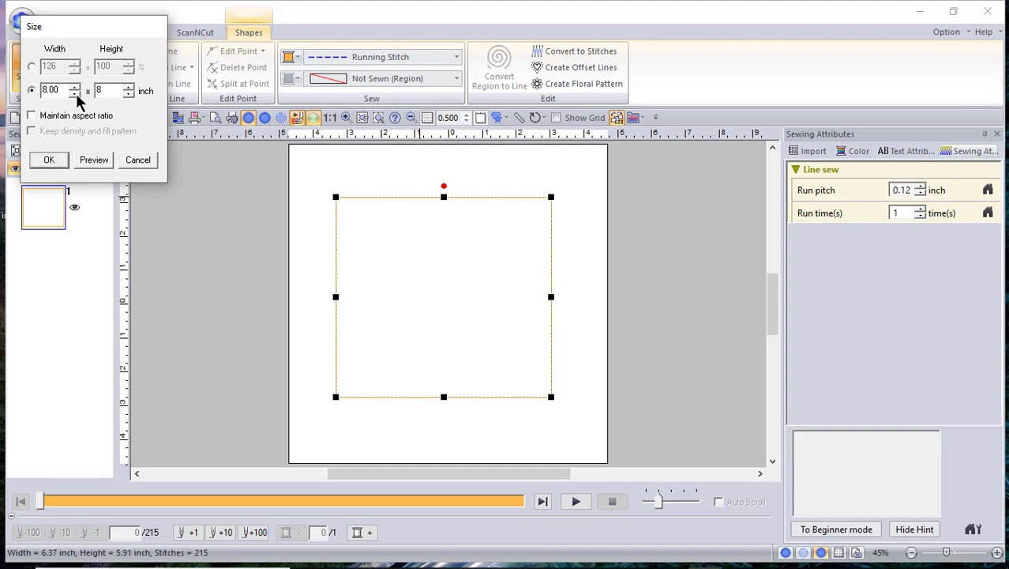
{"action": "left_click", "coordinate": [57, 163]}
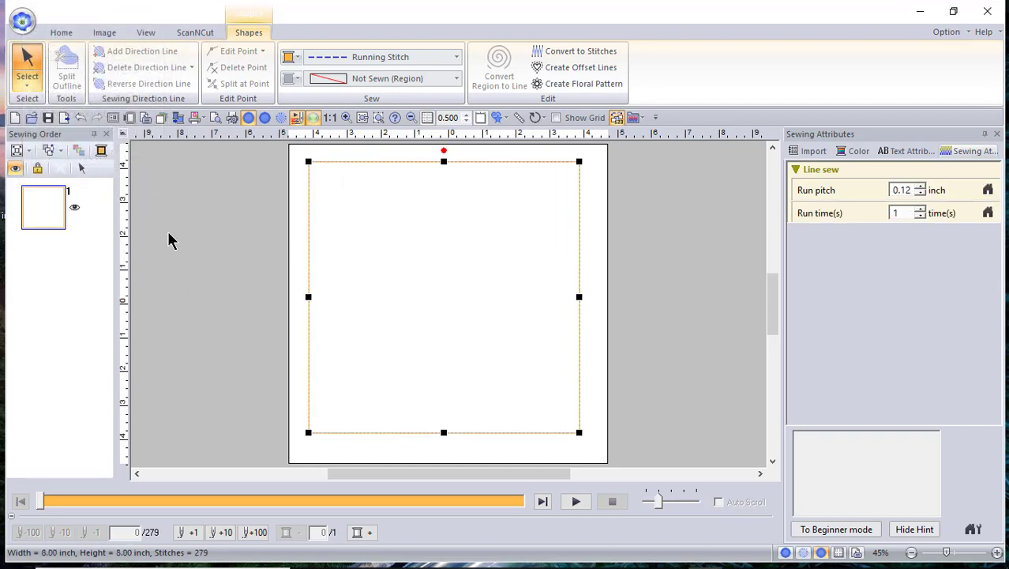
{"action": "left_click", "coordinate": [153, 207]}
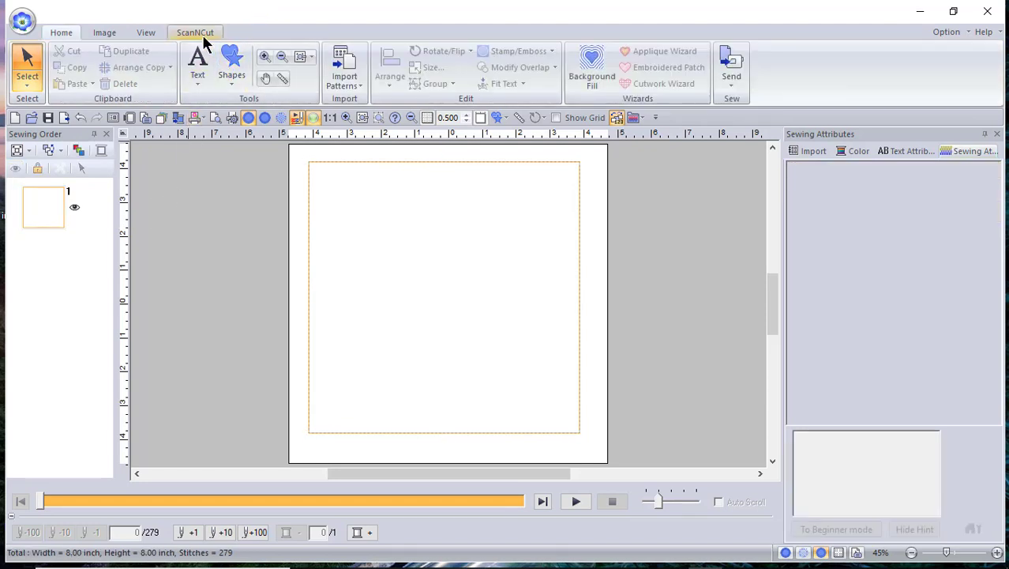
Step: Draw two blue running-stitch straight lines diagonally across the square, each extending slightly past its opposite corners
{"action": "left_click", "coordinate": [227, 63]}
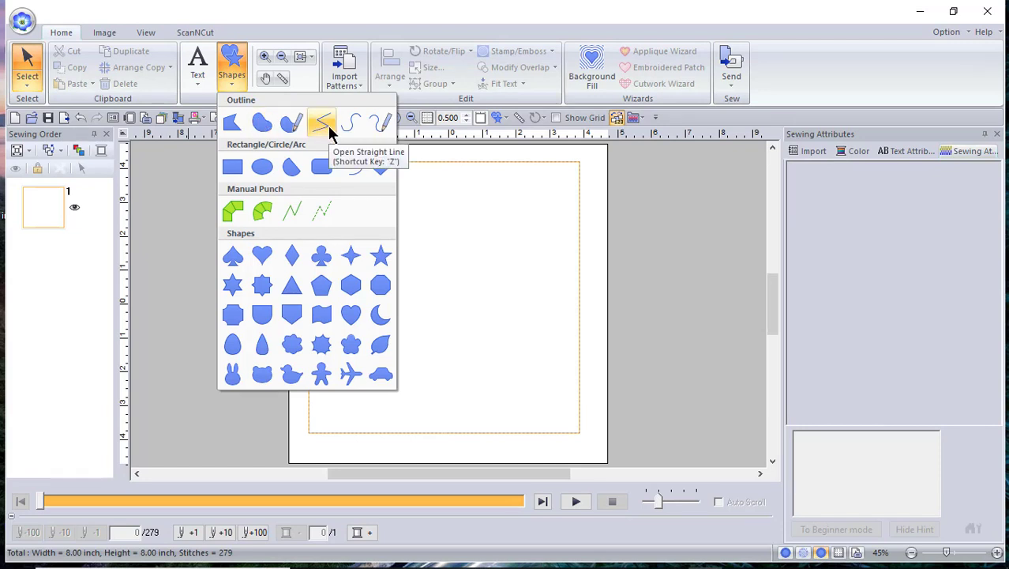
{"action": "left_click", "coordinate": [327, 123]}
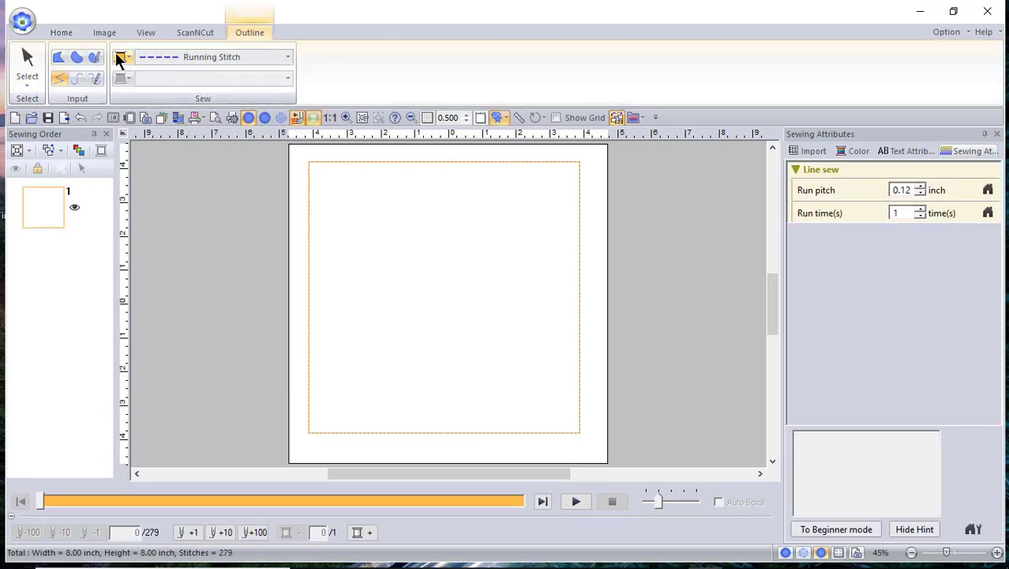
{"action": "left_click", "coordinate": [129, 57]}
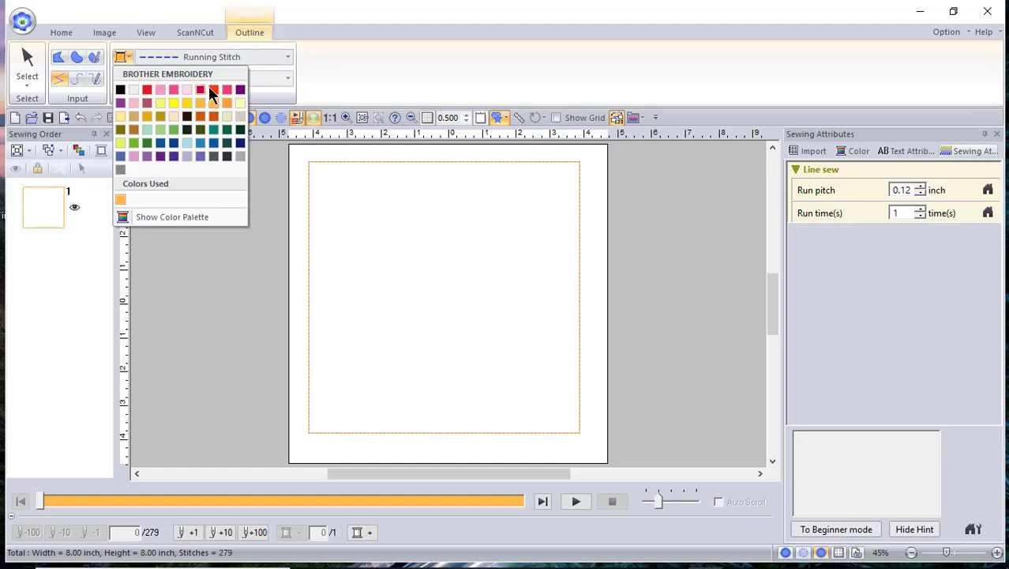
{"action": "left_click", "coordinate": [162, 144]}
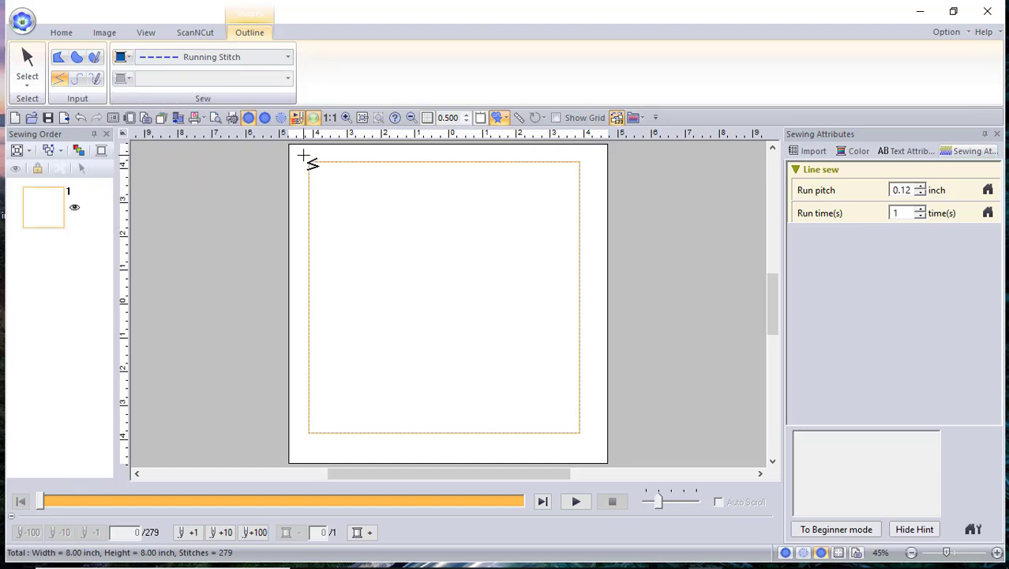
{"action": "left_click", "coordinate": [304, 156]}
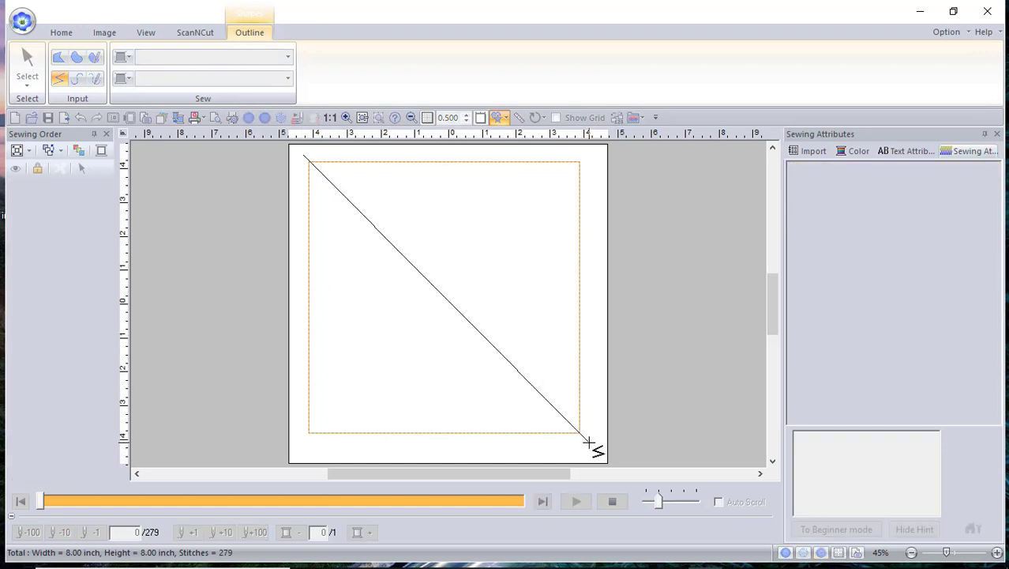
{"action": "double_click", "coordinate": [588, 443]}
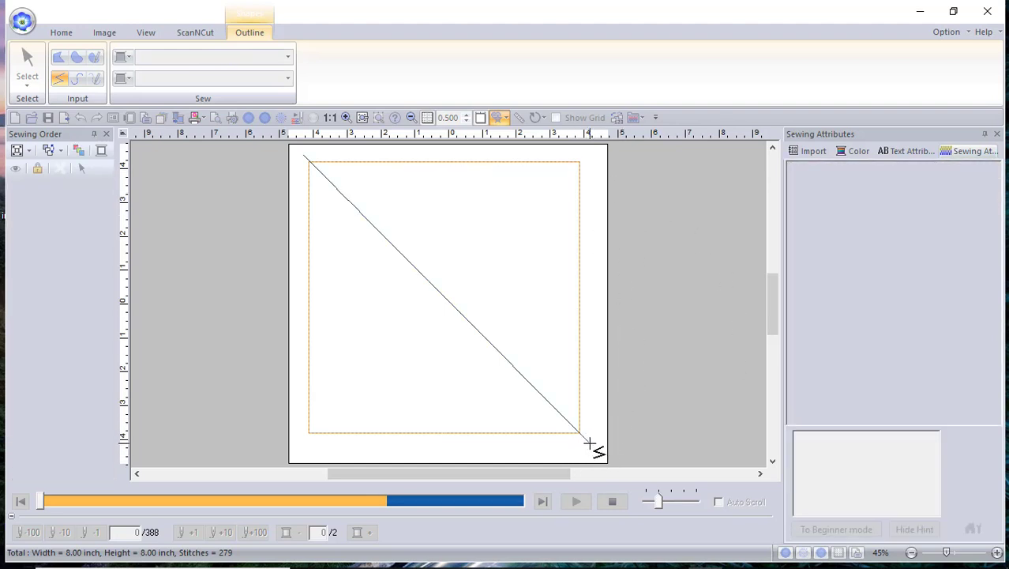
{"action": "double_click", "coordinate": [590, 443]}
{"action": "double_click", "coordinate": [590, 441]}
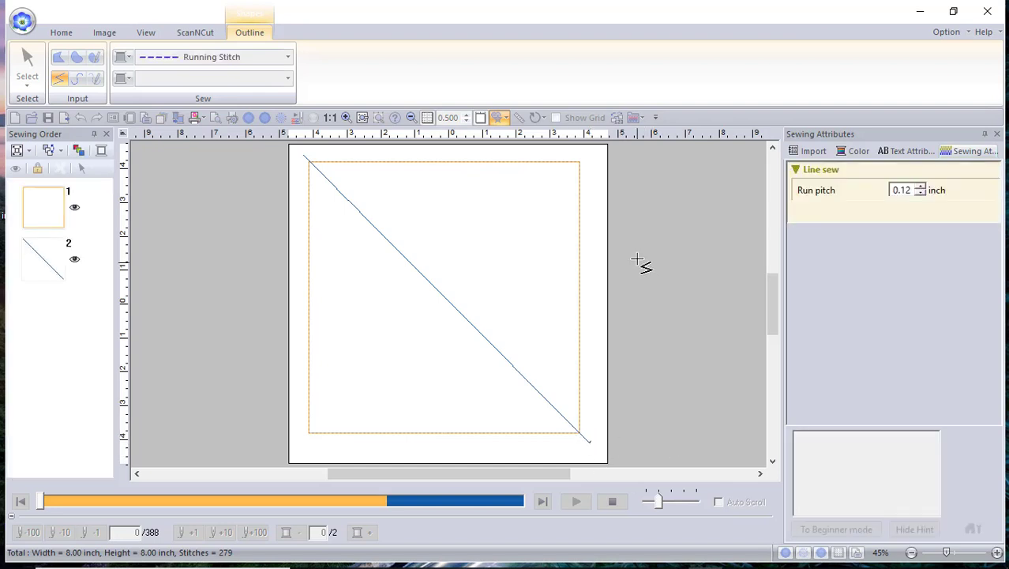
{"action": "left_click", "coordinate": [593, 154]}
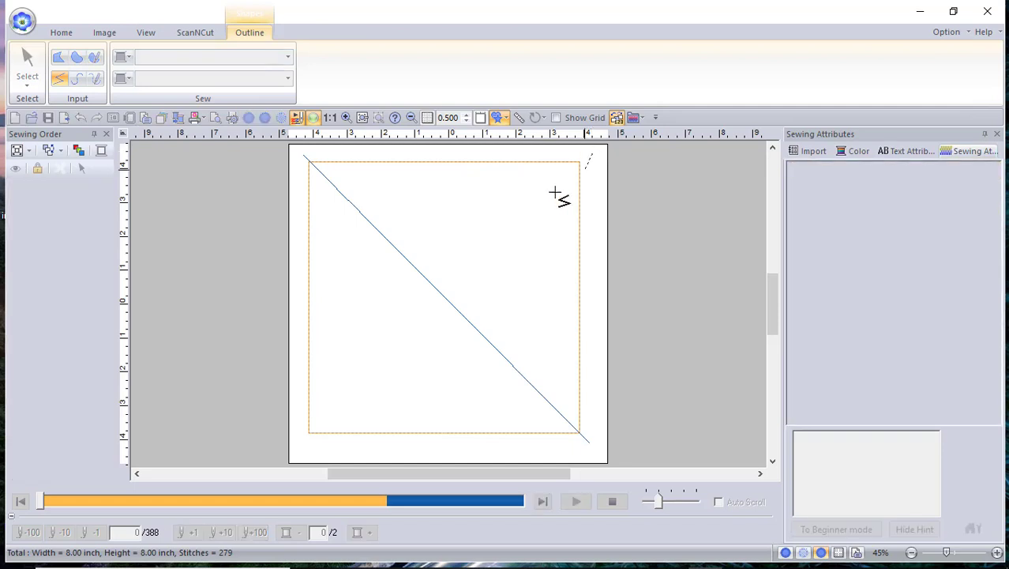
{"action": "double_click", "coordinate": [300, 437]}
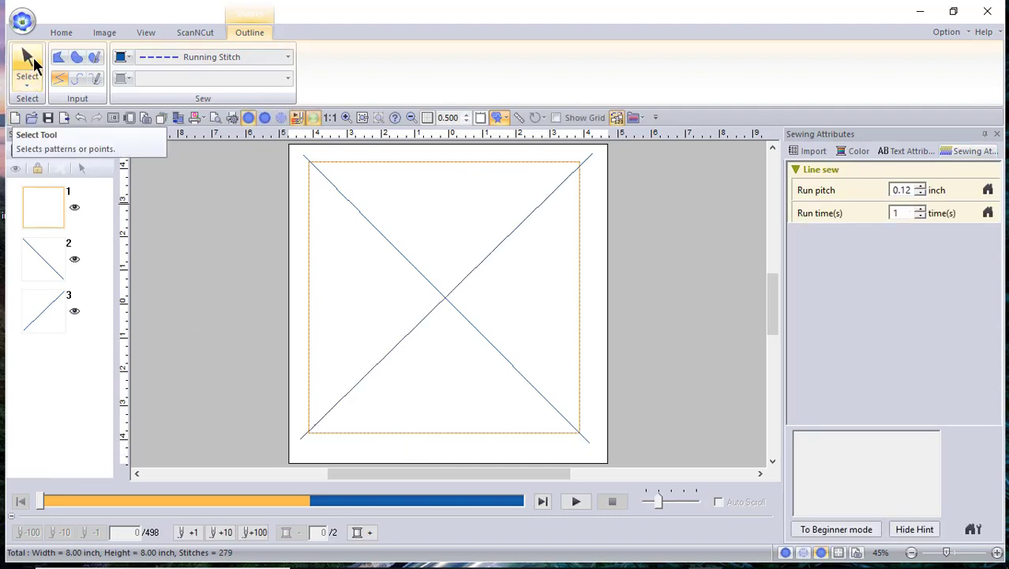
Step: Move the upper-right endpoint of the rising diagonal line onto the square's upper-right corner with point editing
{"action": "left_click", "coordinate": [33, 81]}
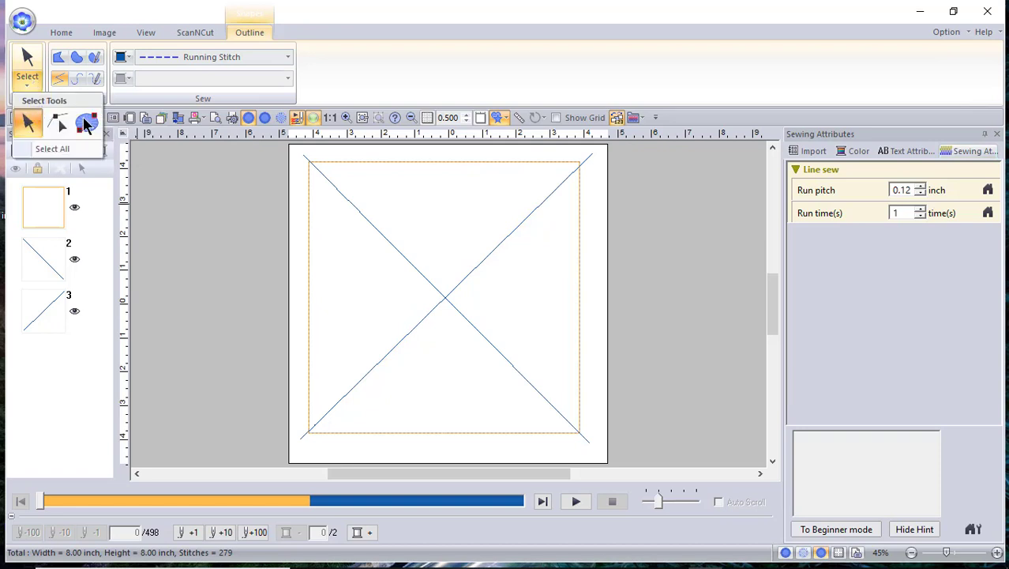
{"action": "left_click", "coordinate": [46, 127]}
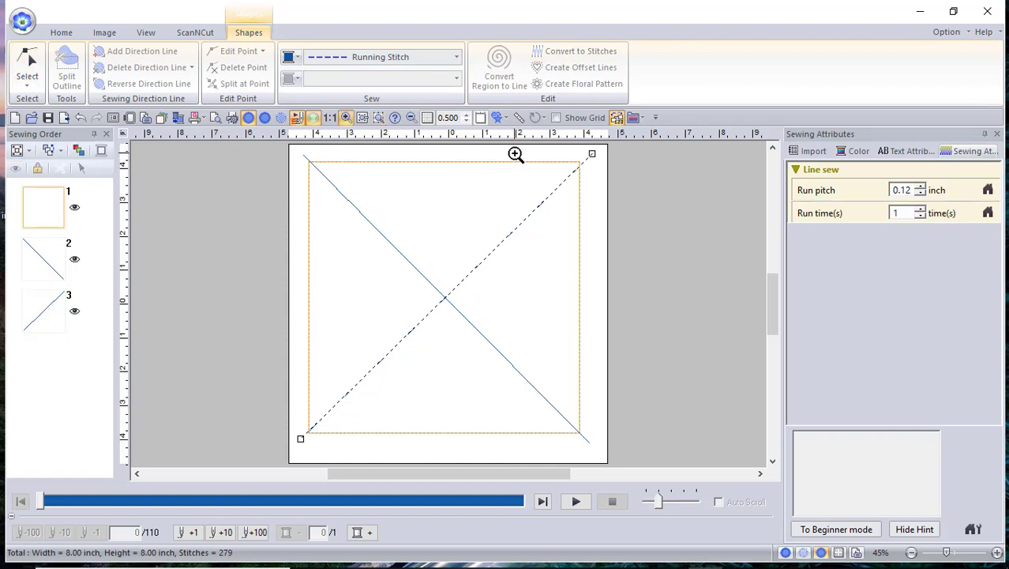
{"action": "left_click_drag", "start_coordinate": [513, 150], "coordinate": [665, 265]}
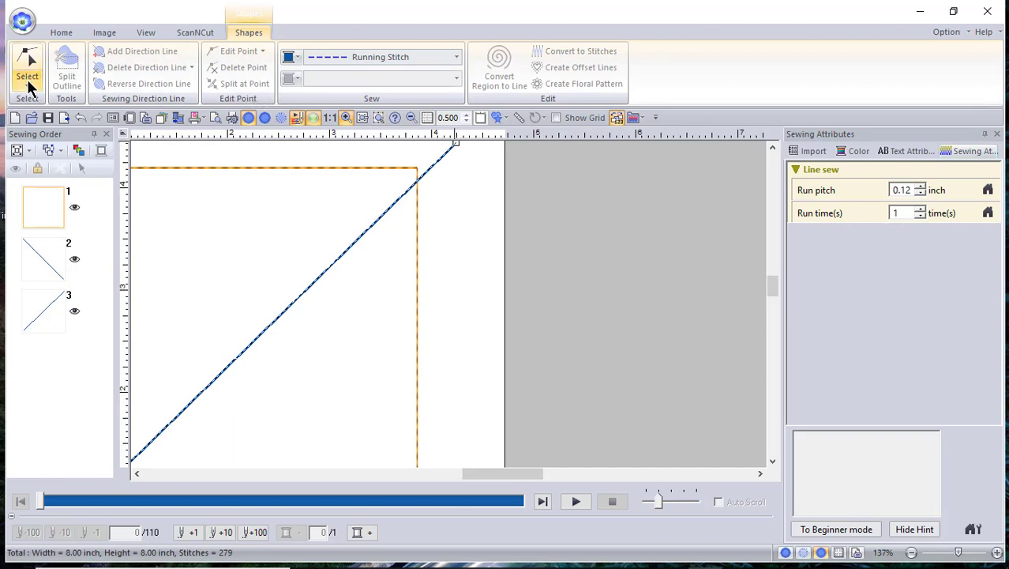
{"action": "left_click", "coordinate": [27, 87]}
{"action": "left_click", "coordinate": [52, 127]}
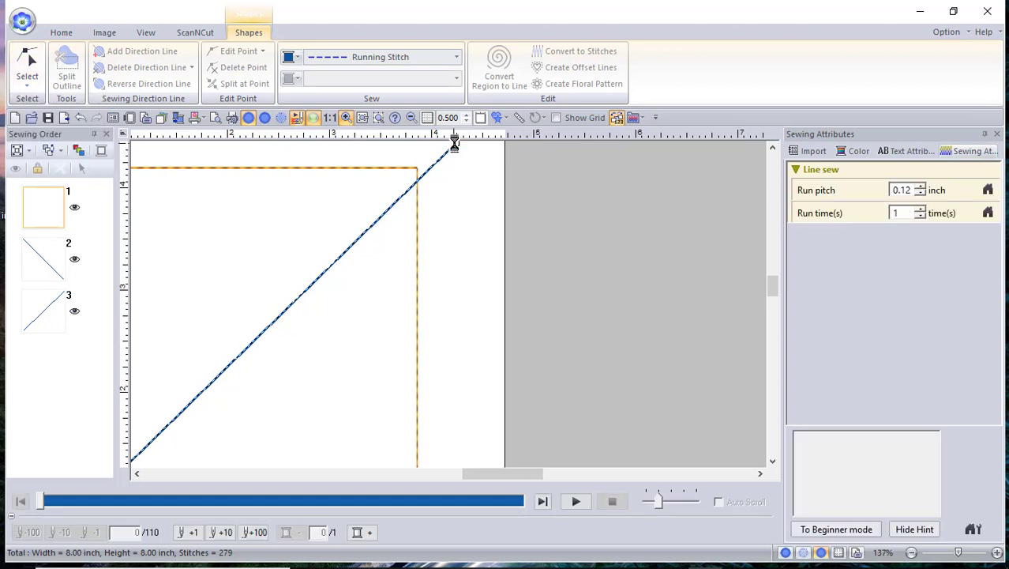
{"action": "left_click_drag", "start_coordinate": [454, 146], "coordinate": [417, 170]}
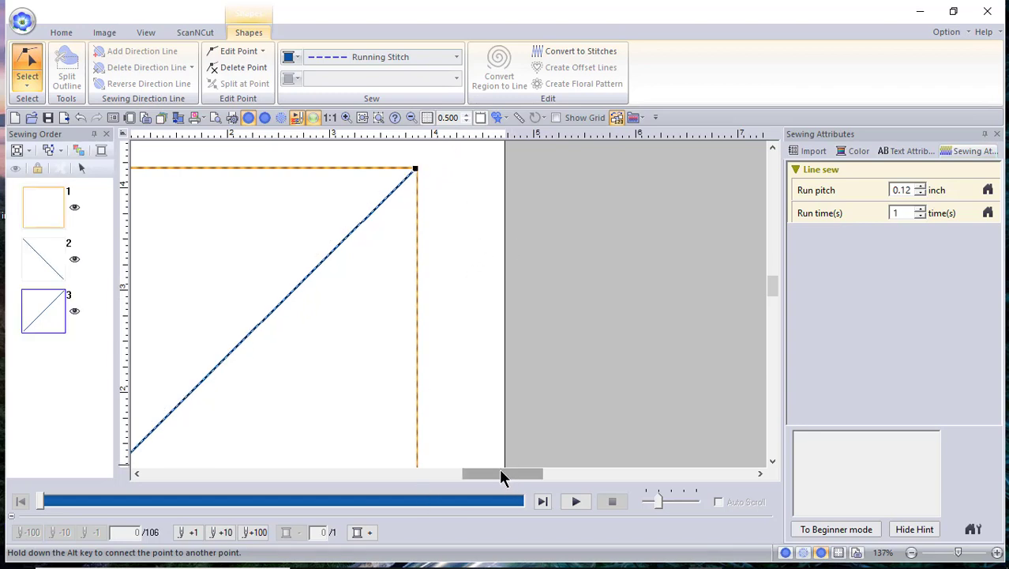
Step: Move the falling diagonal's upper-left endpoint and the rising diagonal's lower-left endpoint onto the square's matching corners
{"action": "left_click_drag", "start_coordinate": [500, 474], "coordinate": [416, 468]}
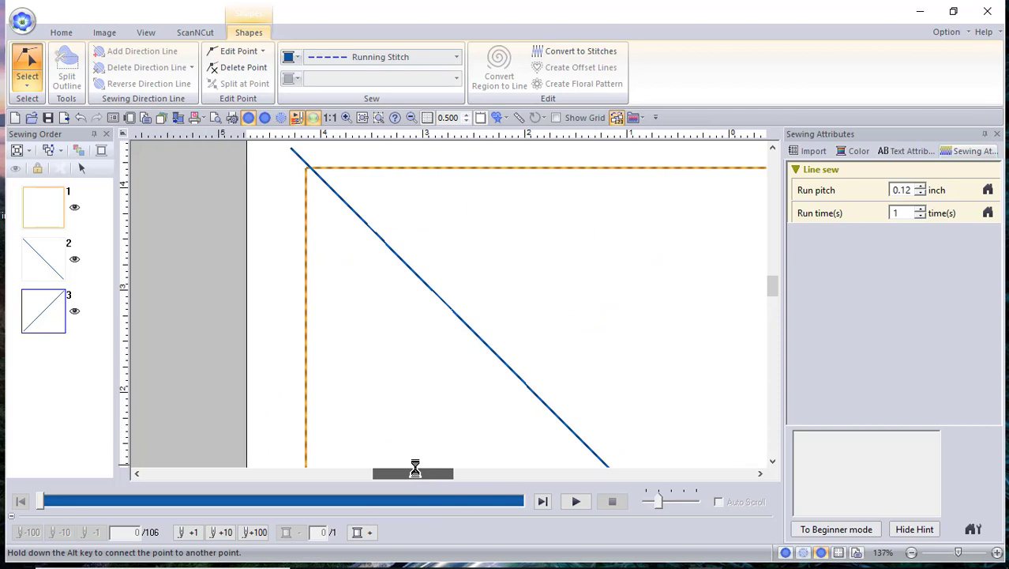
{"action": "left_click", "coordinate": [291, 150]}
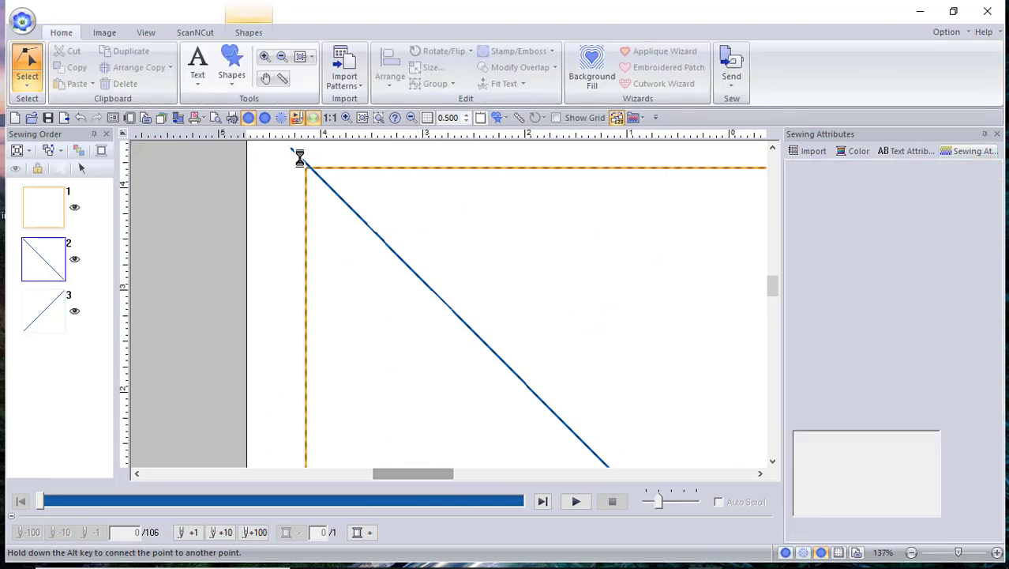
{"action": "left_click", "coordinate": [290, 148]}
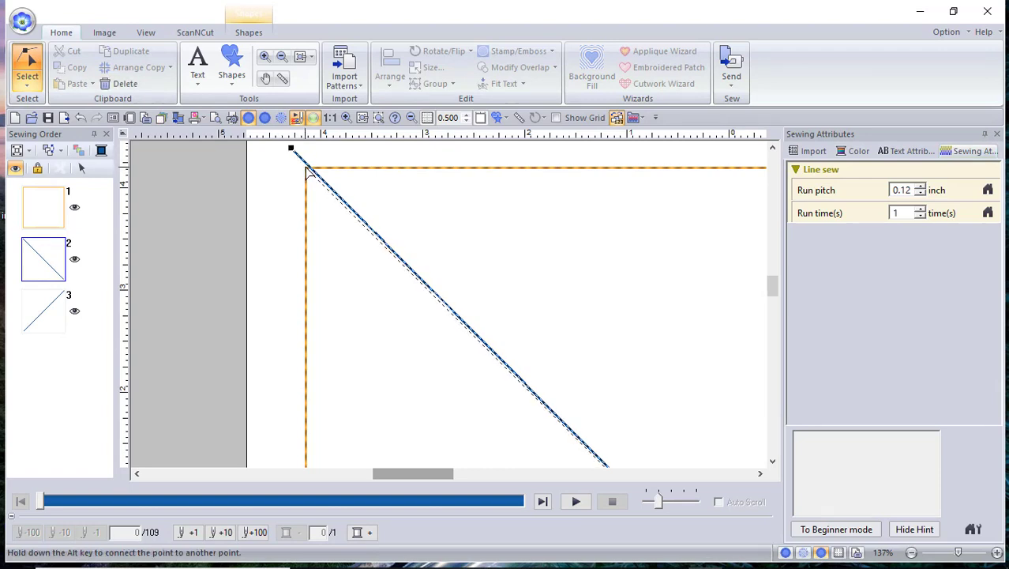
{"action": "left_click_drag", "start_coordinate": [777, 282], "coordinate": [782, 330]}
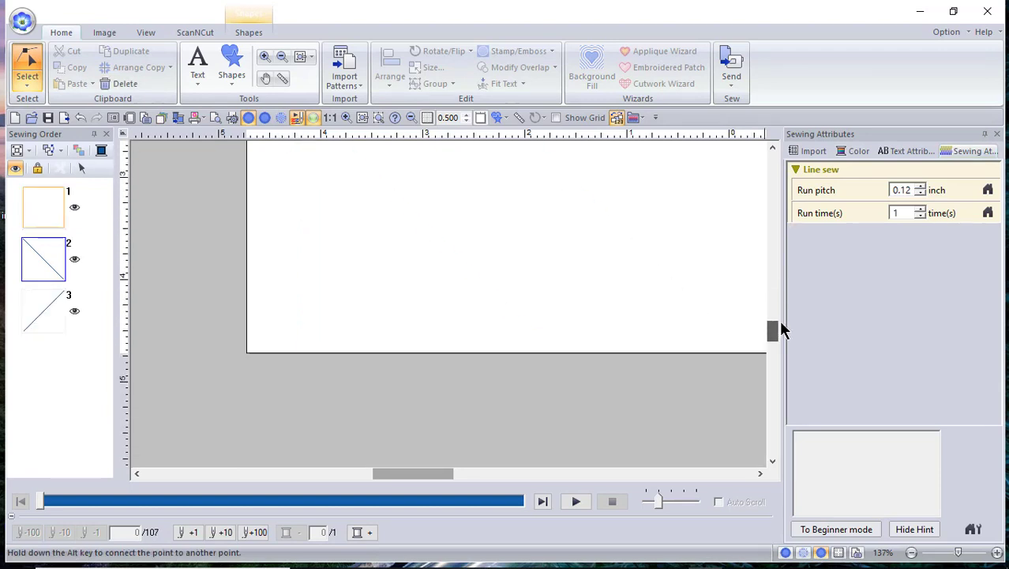
{"action": "left_click", "coordinate": [286, 282]}
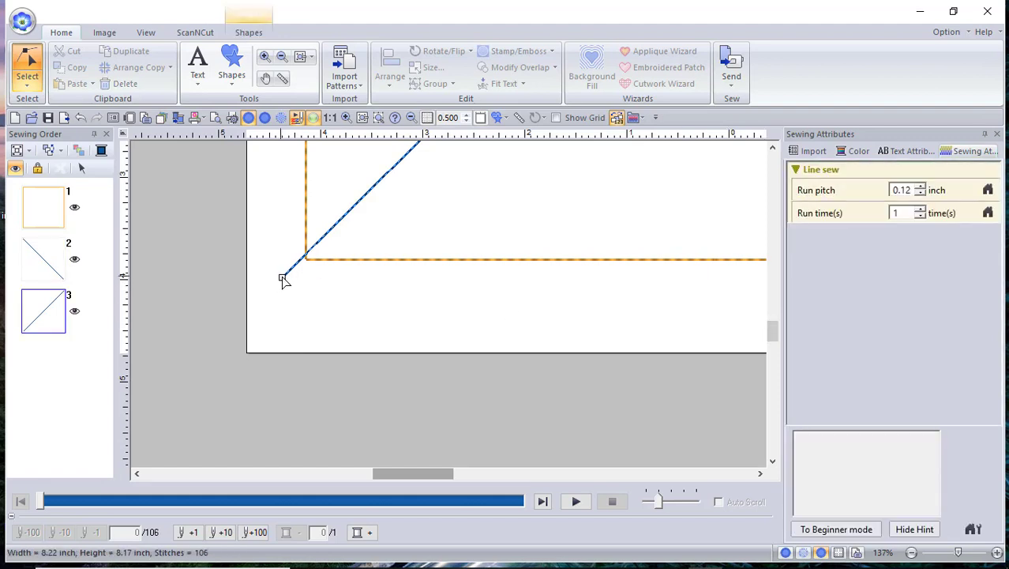
{"action": "left_click_drag", "start_coordinate": [285, 280], "coordinate": [306, 259]}
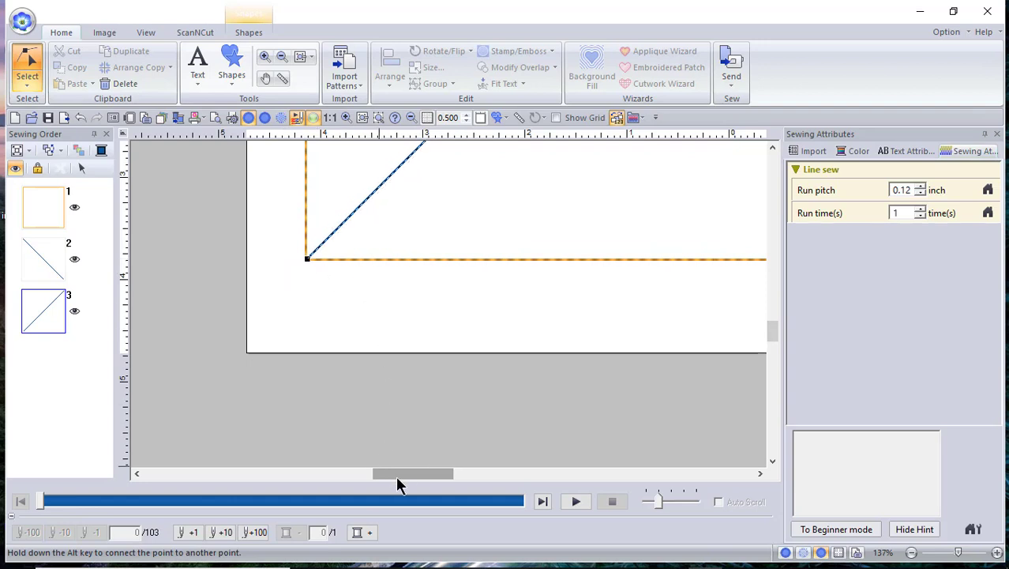
Step: Move the falling diagonal's lower-right endpoint onto the square's lower-right corner, leave point editing and deselect the line
{"action": "left_click_drag", "start_coordinate": [422, 473], "coordinate": [498, 473]}
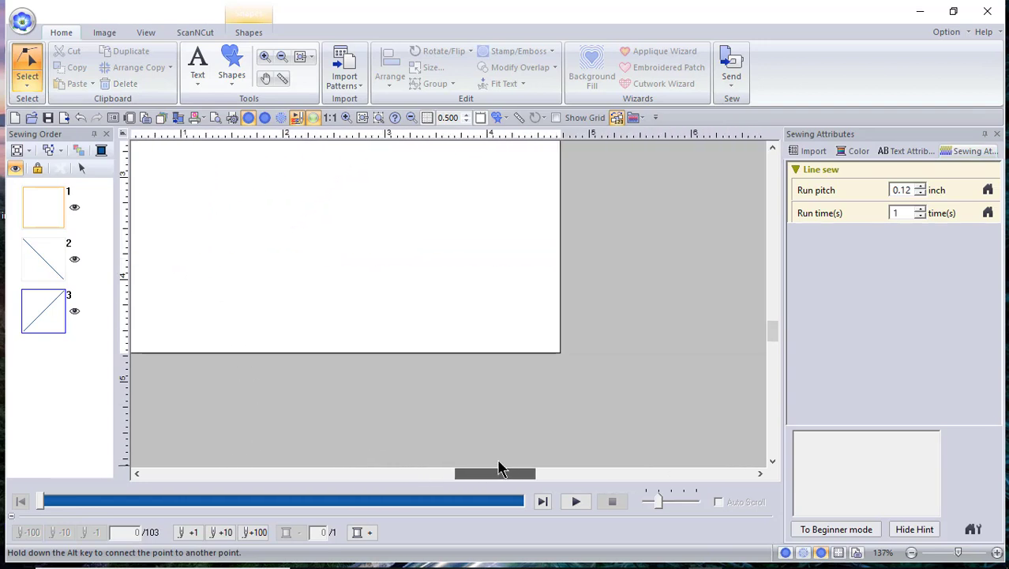
{"action": "left_click", "coordinate": [503, 293]}
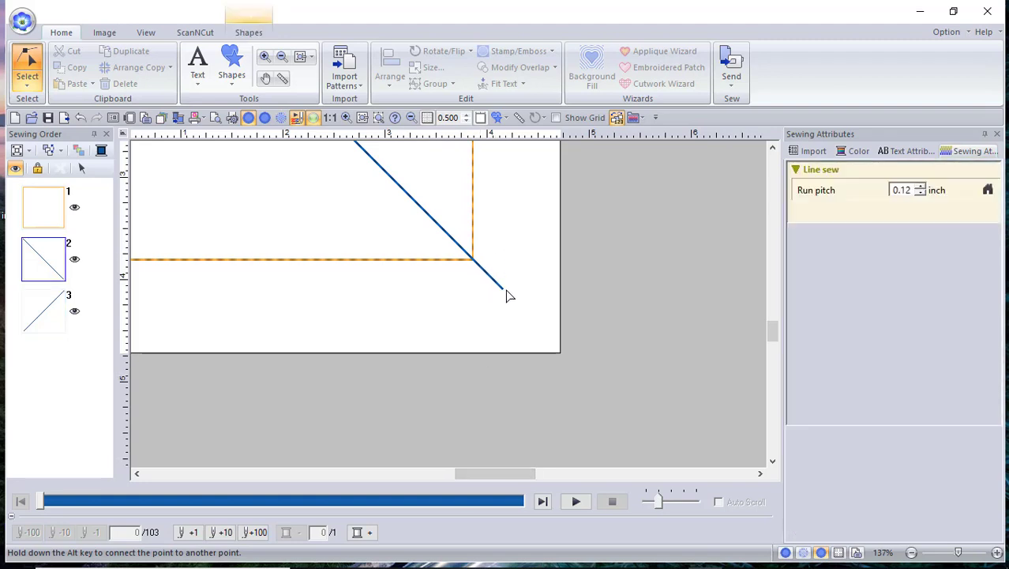
{"action": "left_click_drag", "start_coordinate": [503, 292], "coordinate": [470, 259]}
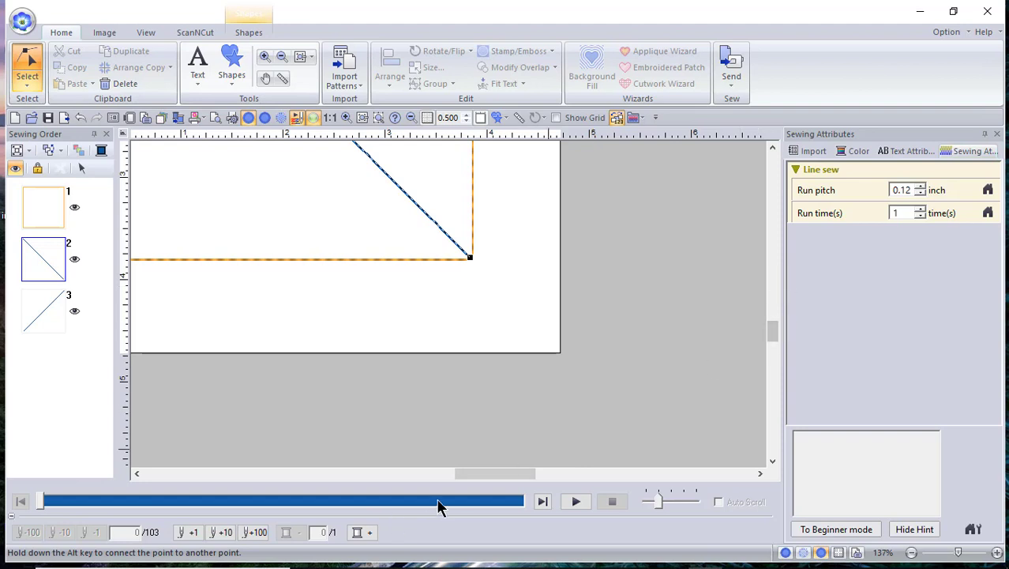
{"action": "left_click_drag", "start_coordinate": [773, 332], "coordinate": [774, 306]}
{"action": "left_click_drag", "start_coordinate": [516, 473], "coordinate": [478, 472]}
{"action": "left_click_drag", "start_coordinate": [772, 310], "coordinate": [778, 270]}
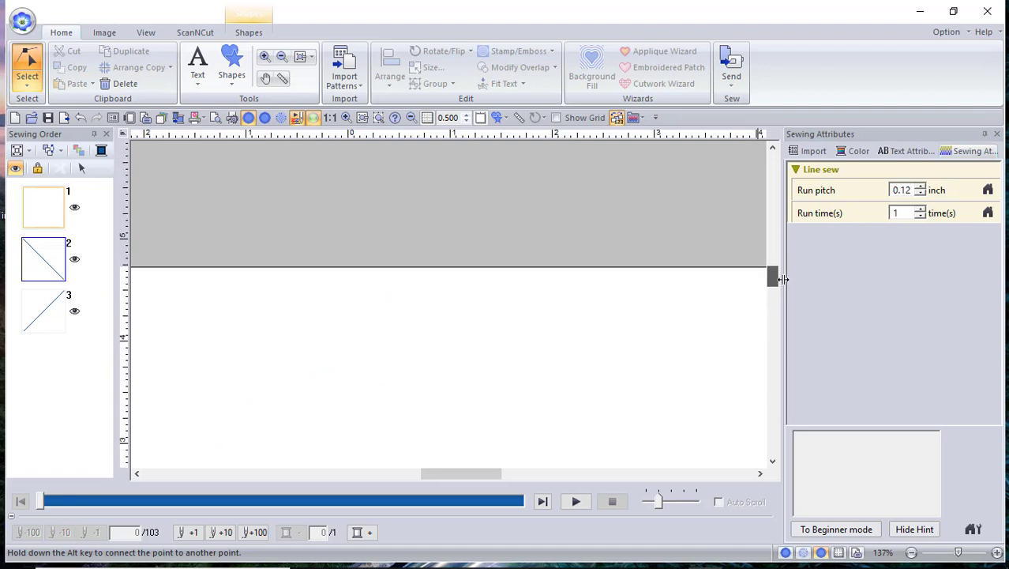
{"action": "left_click", "coordinate": [299, 57]}
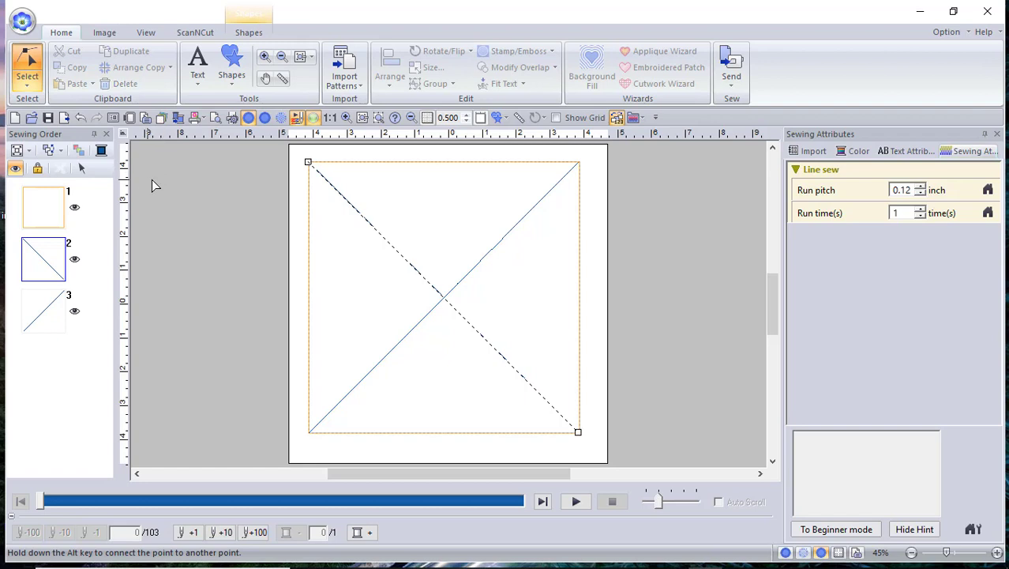
{"action": "left_click", "coordinate": [26, 91]}
{"action": "left_click", "coordinate": [23, 123]}
{"action": "key", "text": "ctrl+a"}
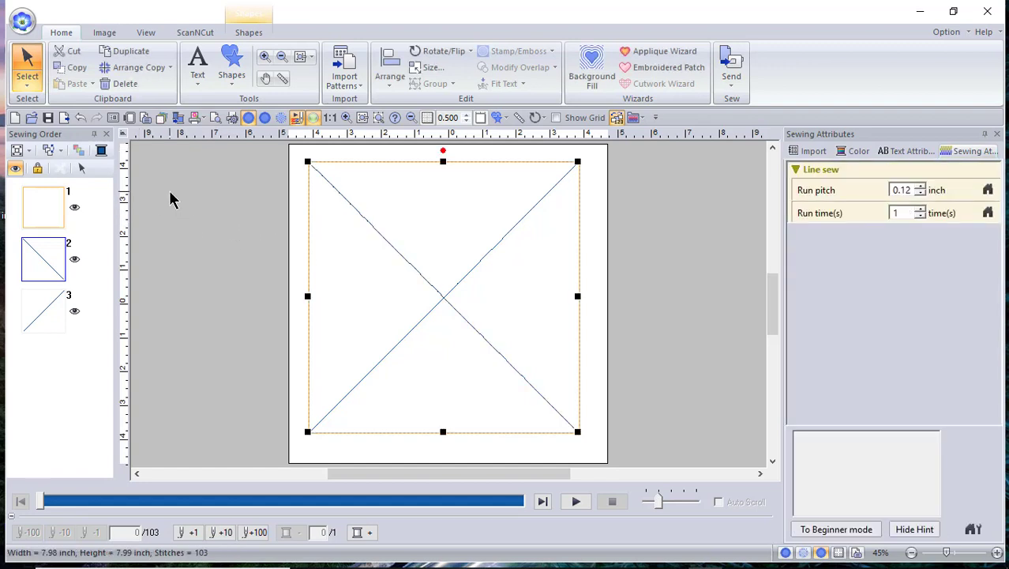
{"action": "left_click", "coordinate": [166, 198]}
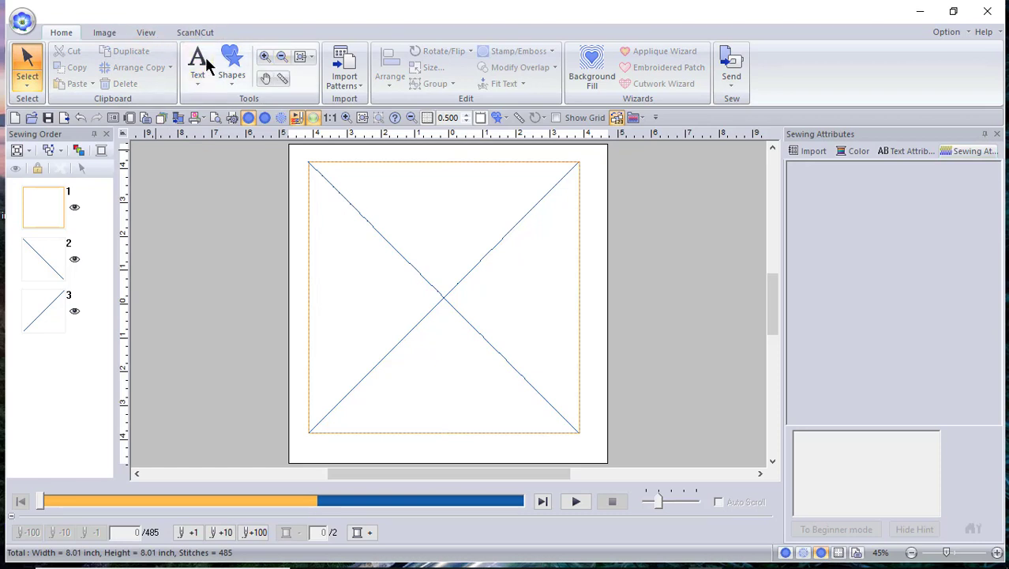
Step: Draw two red running-stitch straight lines with a 2.0 mm run pitch, parallel to and close on each side of the falling diagonal
{"action": "left_click", "coordinate": [235, 69]}
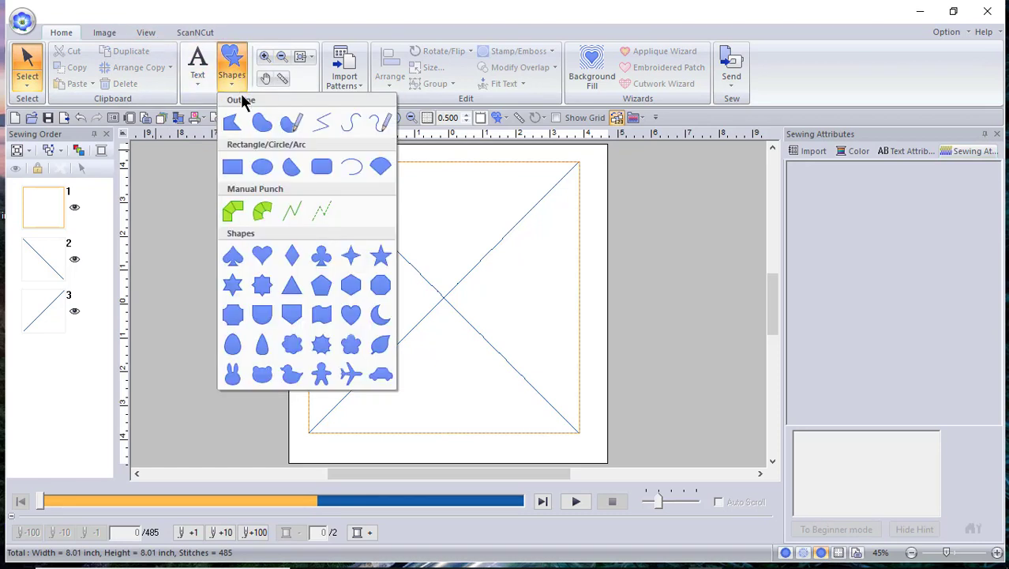
{"action": "left_click", "coordinate": [324, 124]}
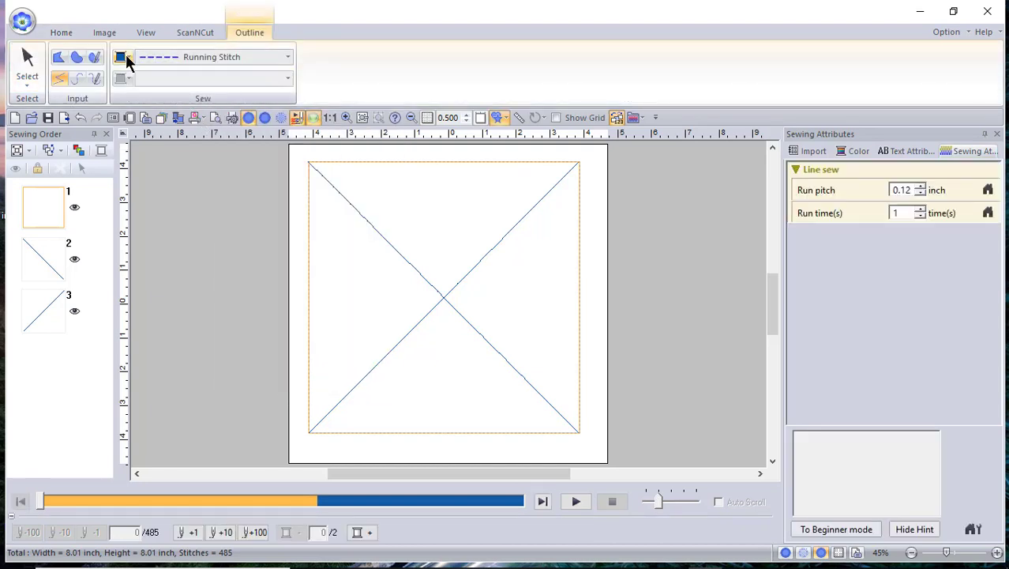
{"action": "left_click", "coordinate": [124, 56]}
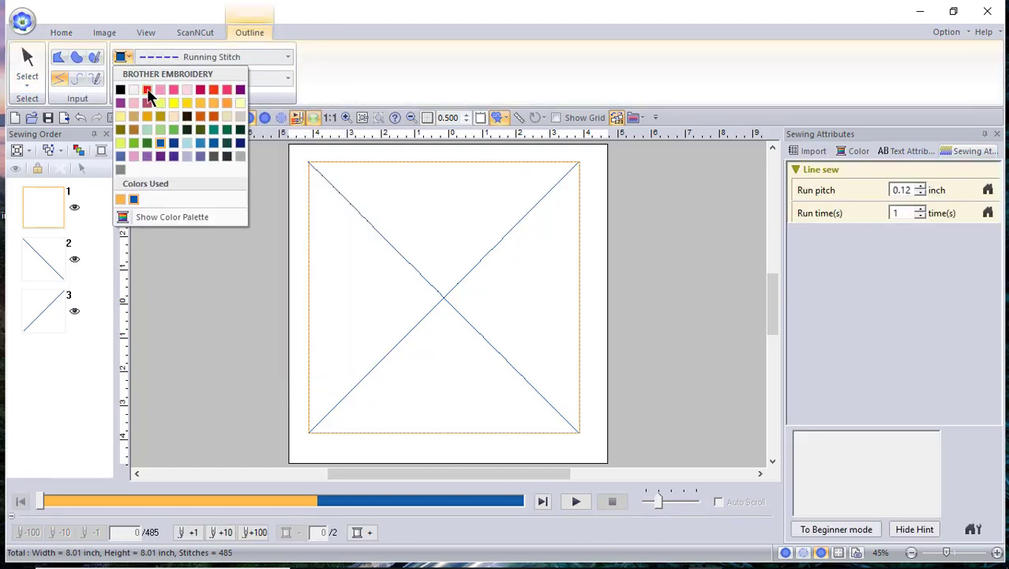
{"action": "left_click", "coordinate": [147, 89]}
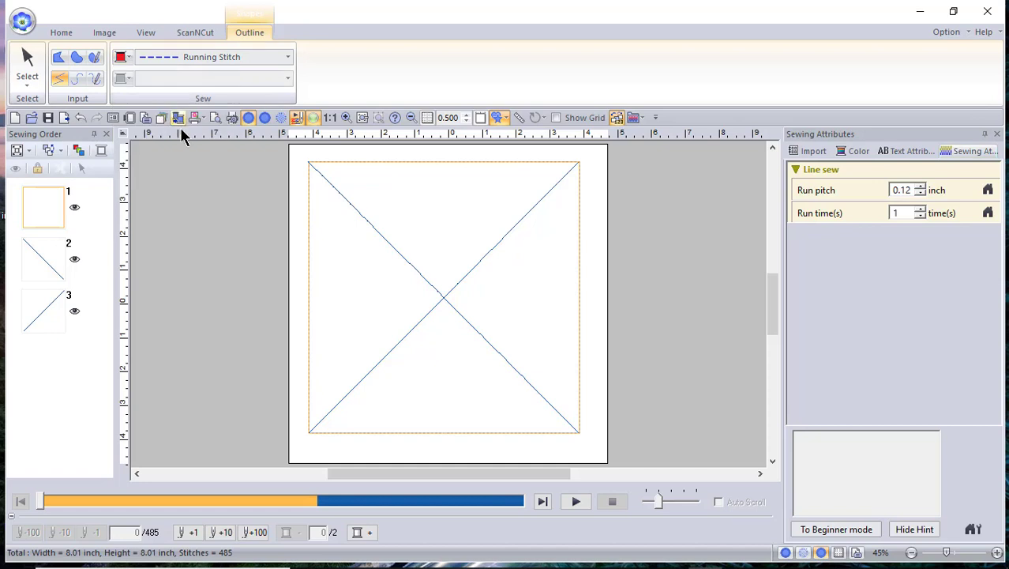
{"action": "left_click", "coordinate": [125, 135]}
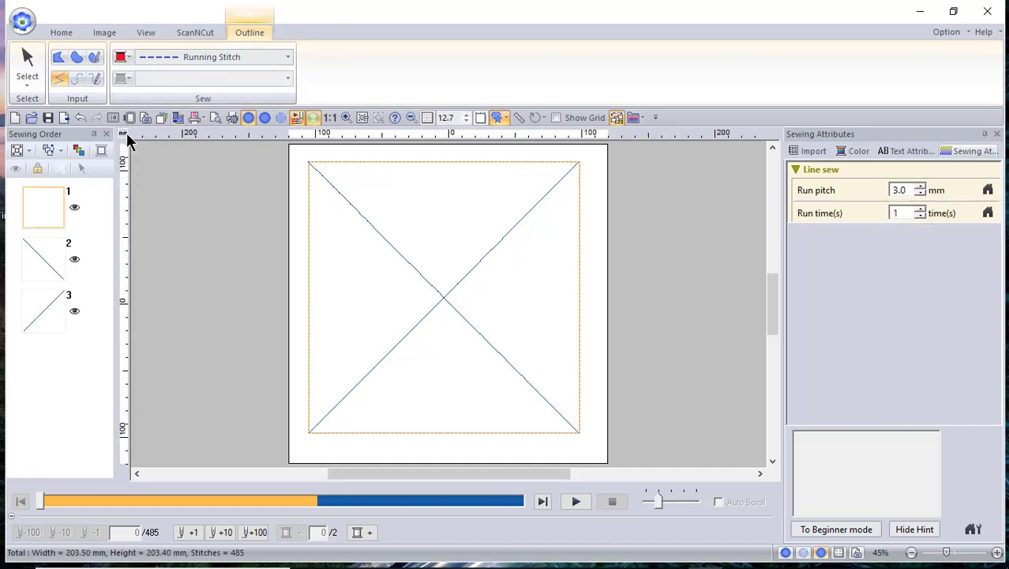
{"action": "left_click", "coordinate": [921, 193]}
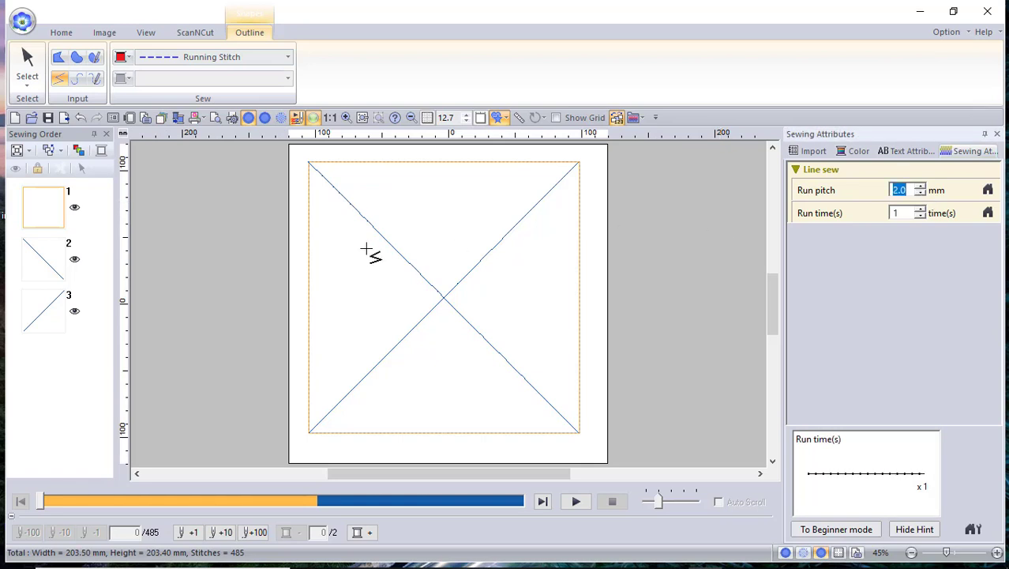
{"action": "left_click", "coordinate": [320, 164]}
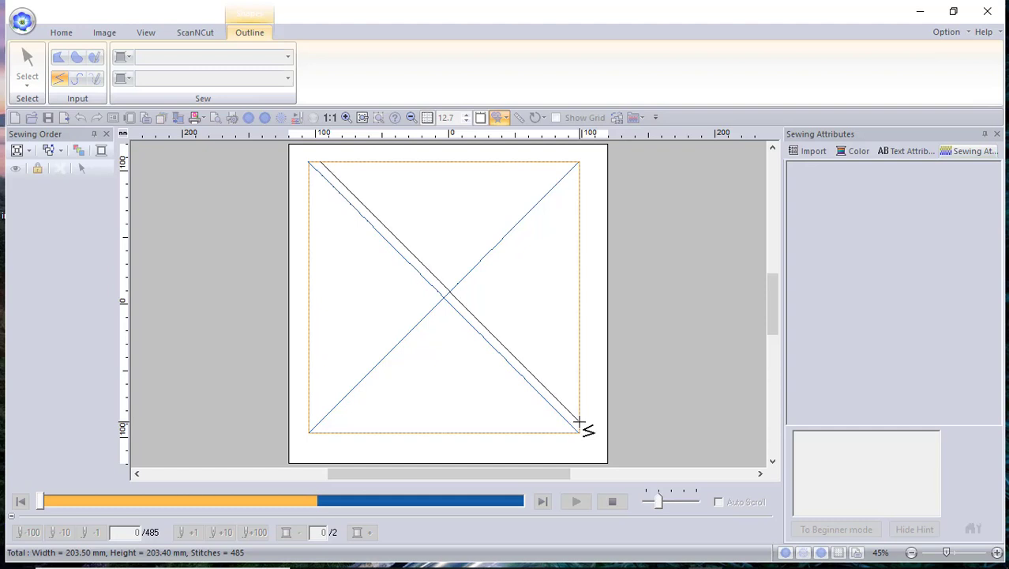
{"action": "double_click", "coordinate": [579, 423]}
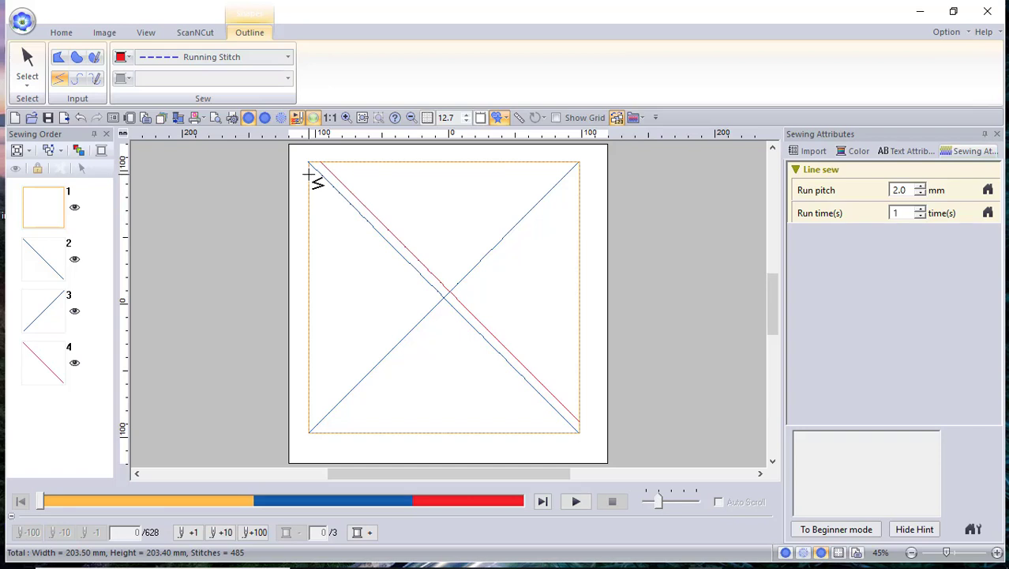
{"action": "left_click", "coordinate": [308, 174]}
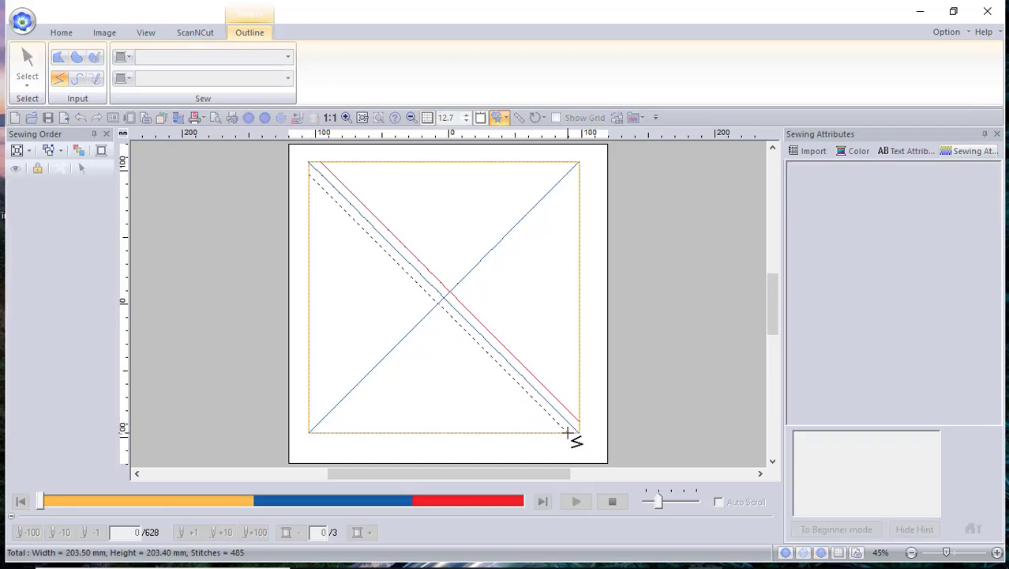
{"action": "double_click", "coordinate": [567, 434]}
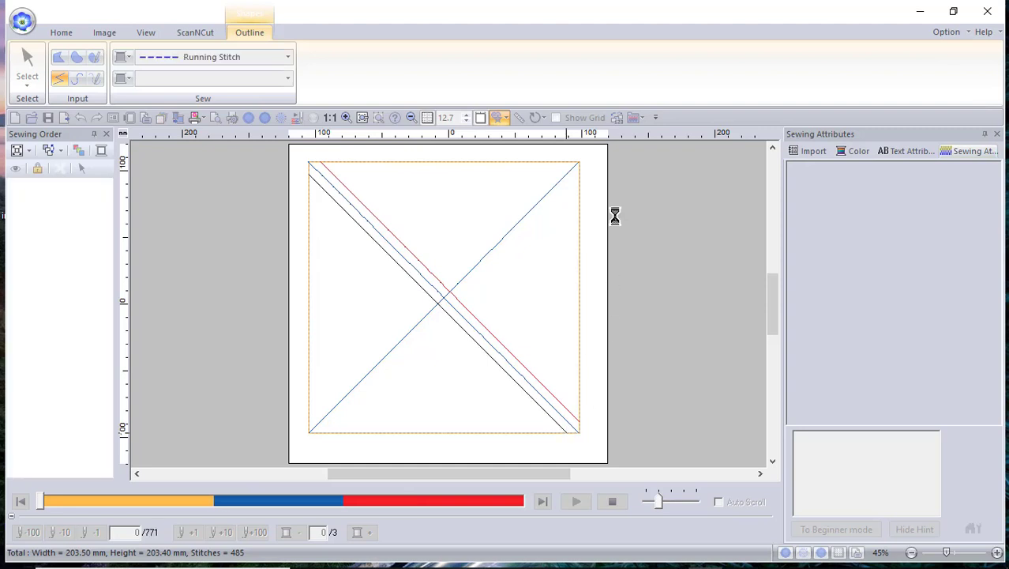
Step: Draw two matching red running-stitch straight lines parallel to the rising diagonal, one close on each side of it
{"action": "left_click", "coordinate": [577, 168]}
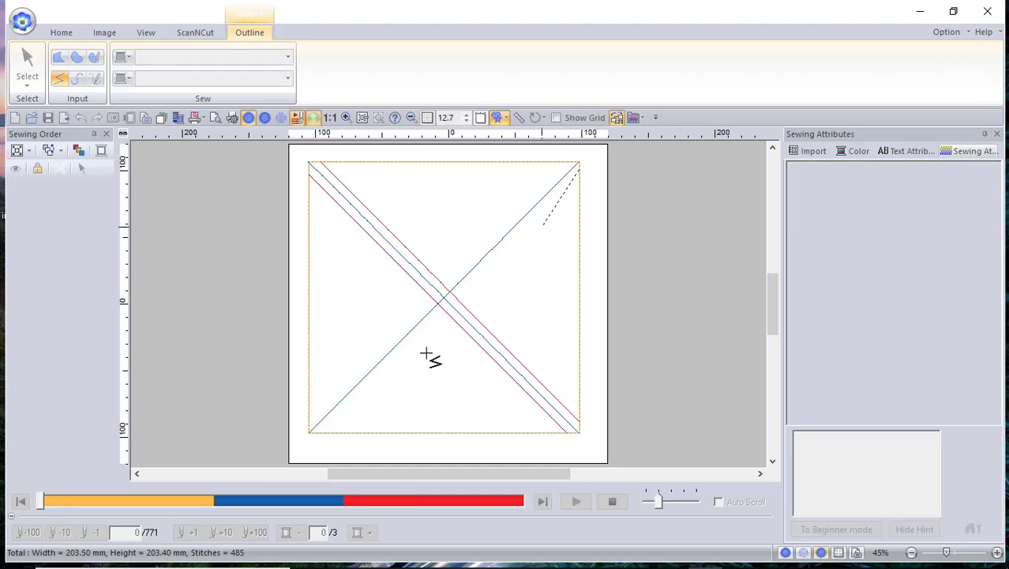
{"action": "double_click", "coordinate": [319, 432]}
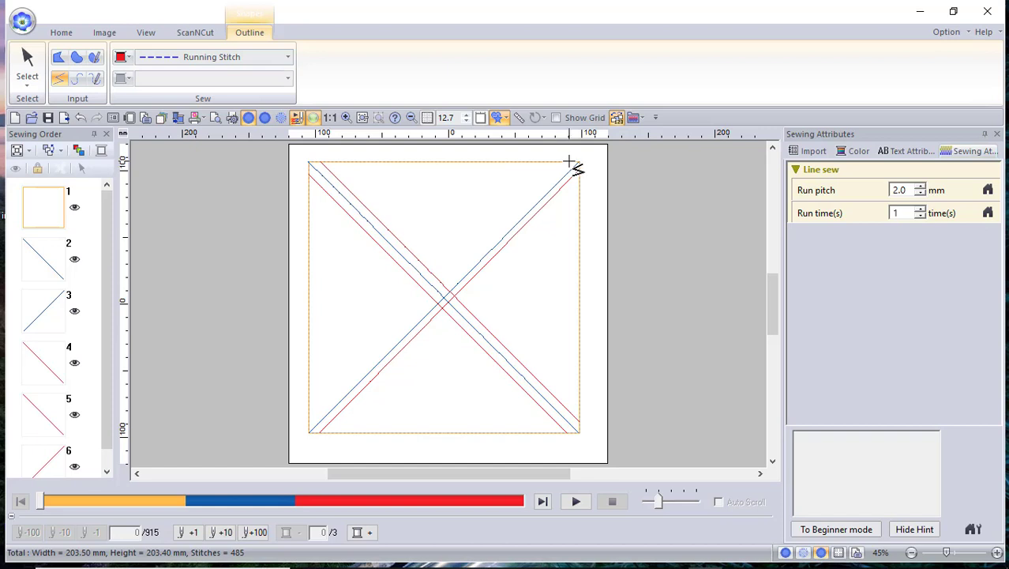
{"action": "left_click", "coordinate": [569, 161]}
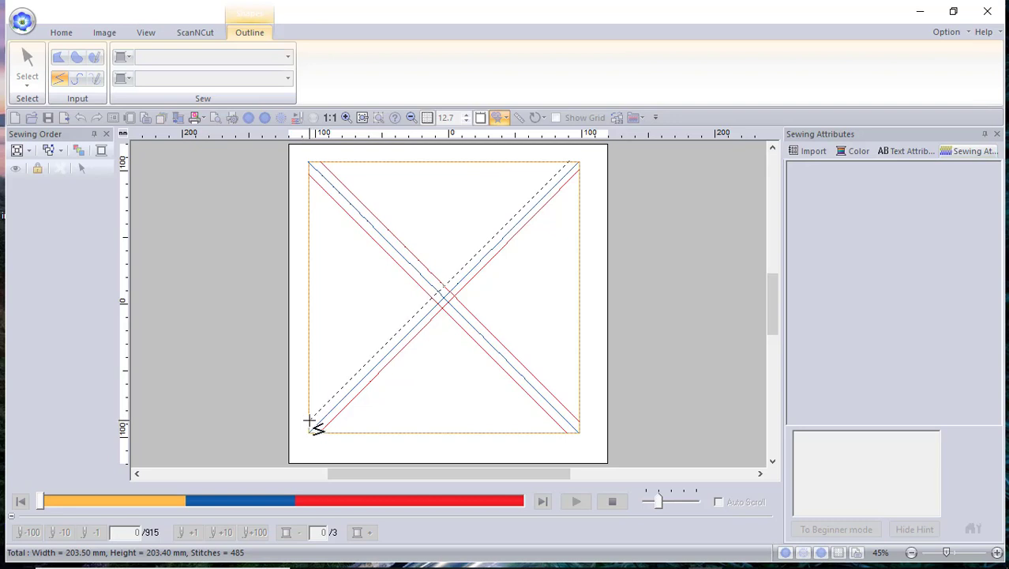
{"action": "double_click", "coordinate": [310, 423]}
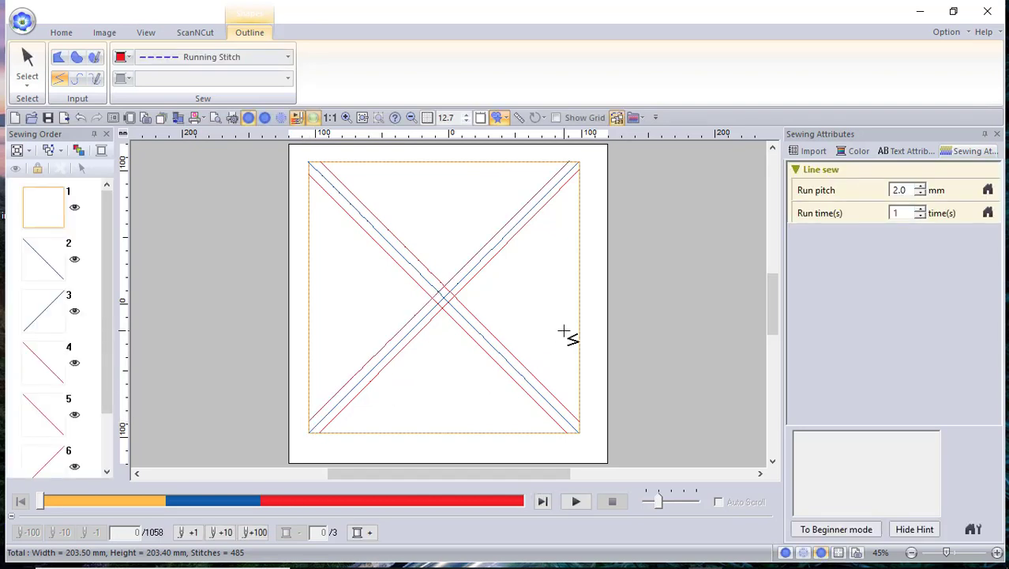
Step: Switch the rulers to inches and show the grid on the page
{"action": "left_click", "coordinate": [123, 134]}
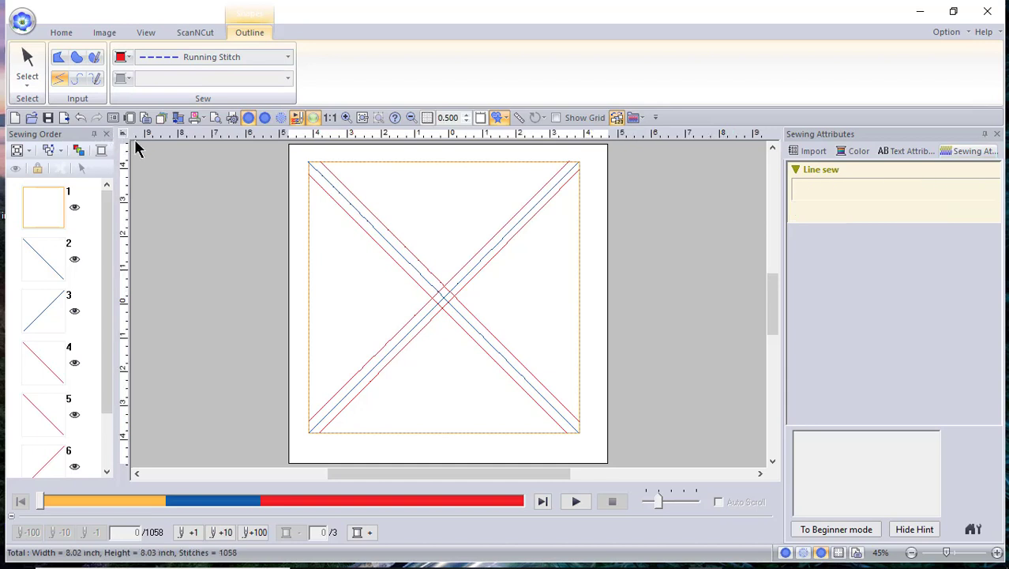
{"action": "left_click", "coordinate": [427, 117]}
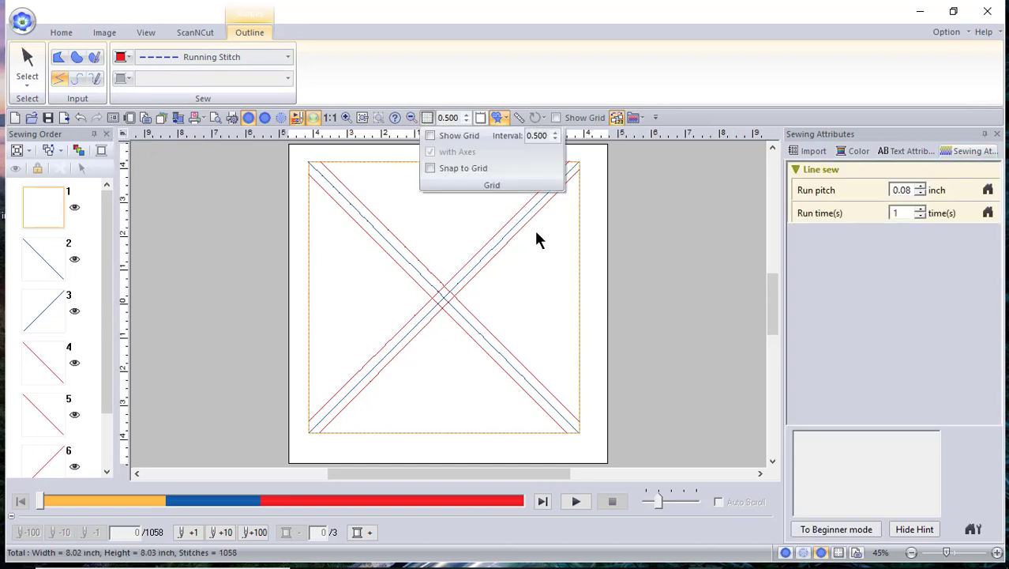
{"action": "left_click", "coordinate": [513, 158]}
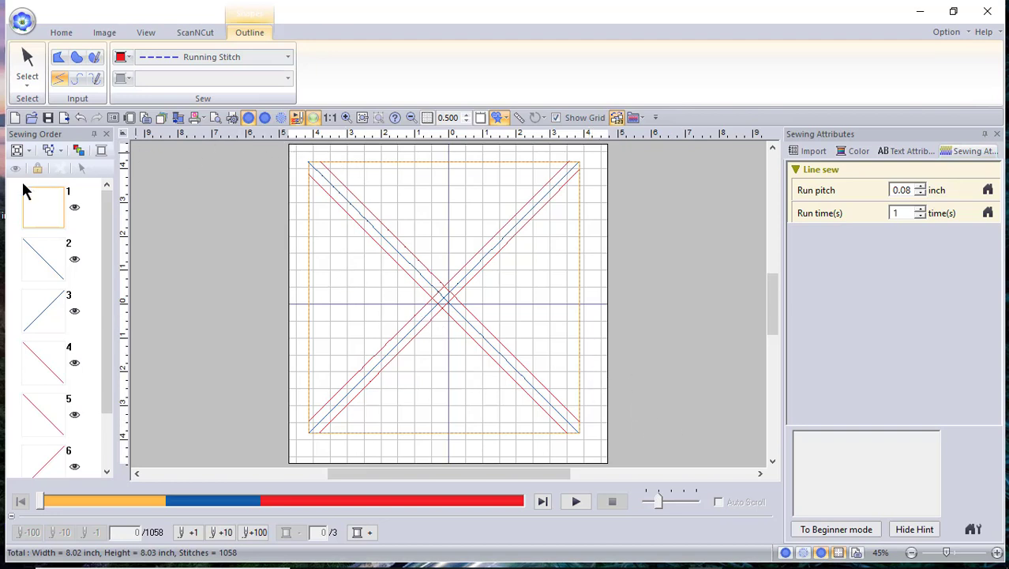
Step: Select the whole design and move it to the centre of the page
{"action": "left_click", "coordinate": [23, 85]}
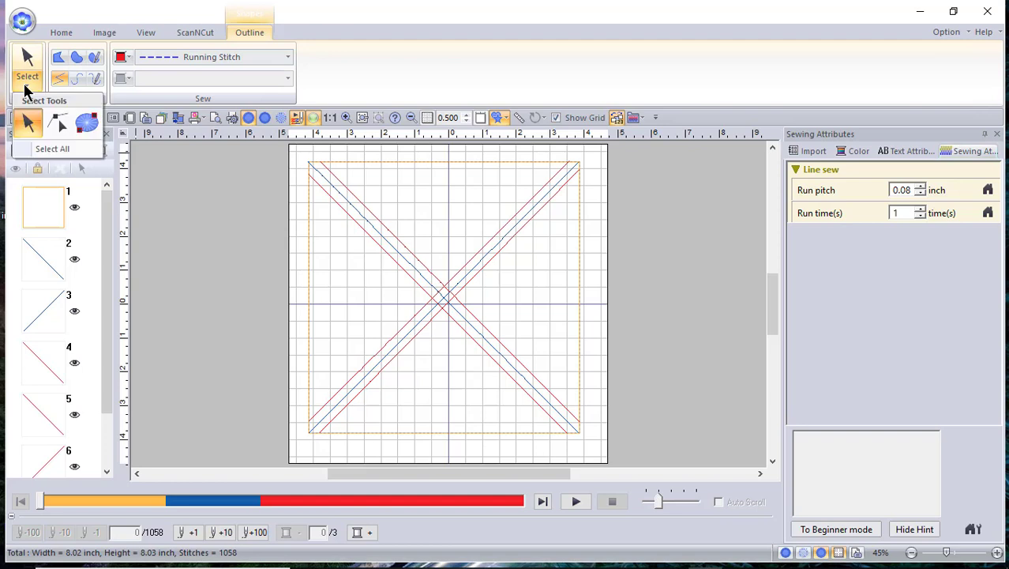
{"action": "left_click", "coordinate": [53, 150]}
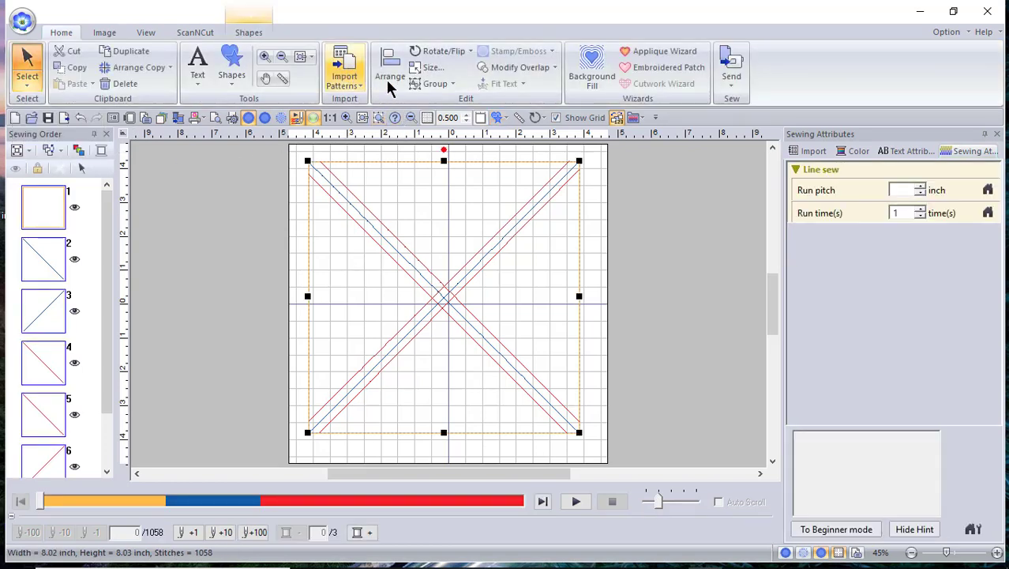
{"action": "left_click", "coordinate": [387, 79]}
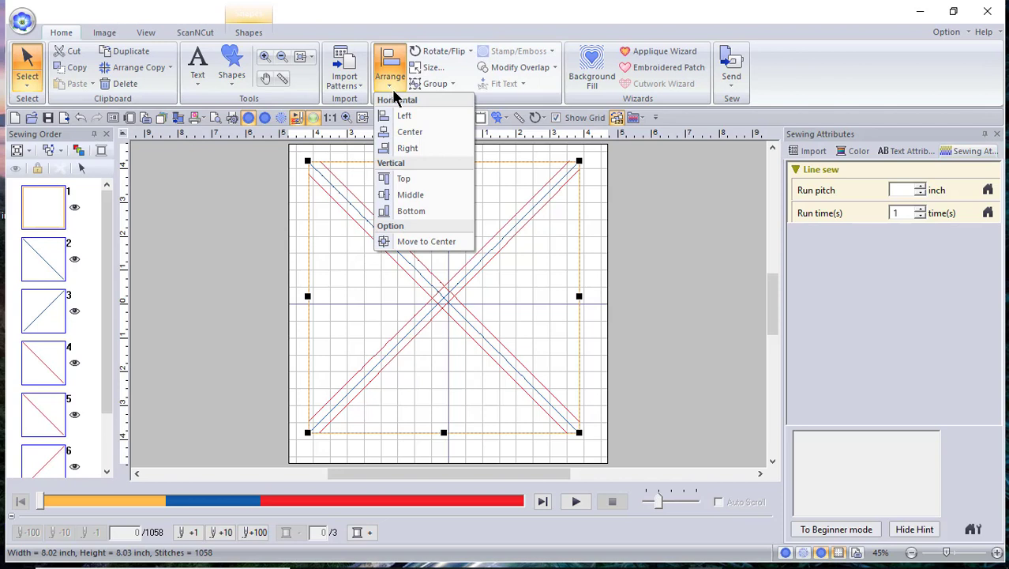
{"action": "left_click", "coordinate": [421, 244]}
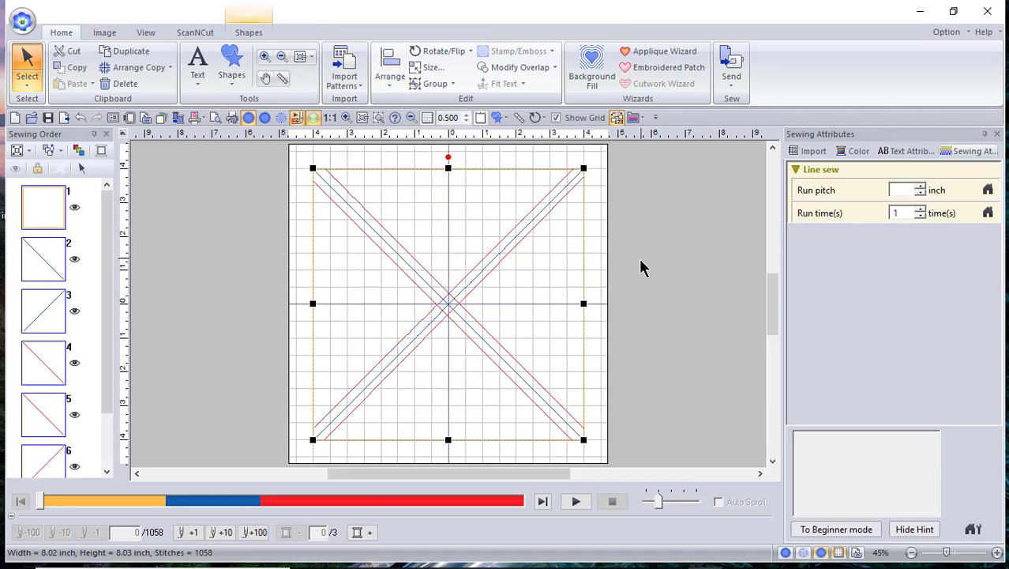
Step: Measure the gap between the falling diagonal and its upper red seam line near both ends of the diagonal
{"action": "left_click", "coordinate": [518, 120]}
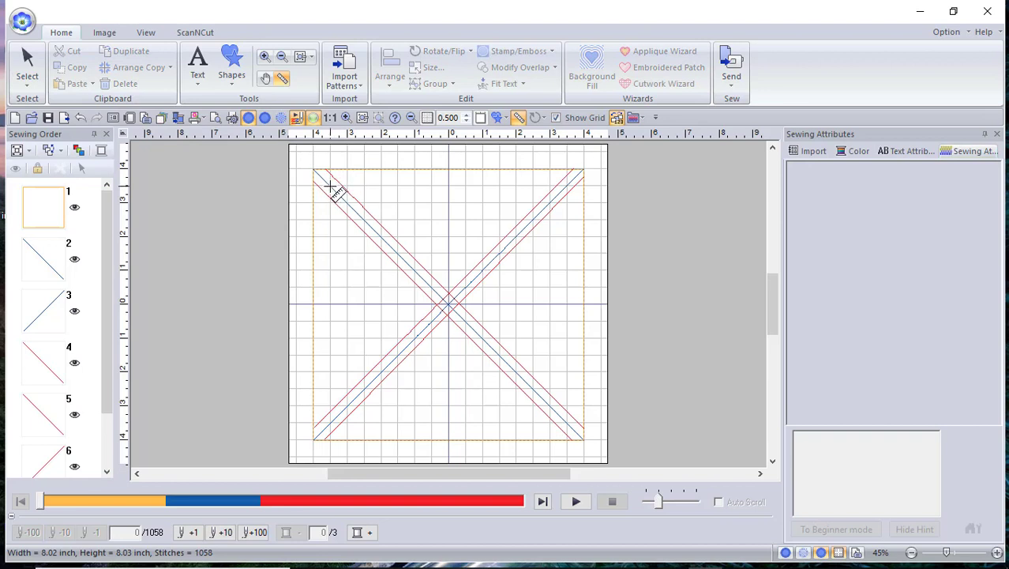
{"action": "left_click_drag", "start_coordinate": [329, 185], "coordinate": [336, 183]}
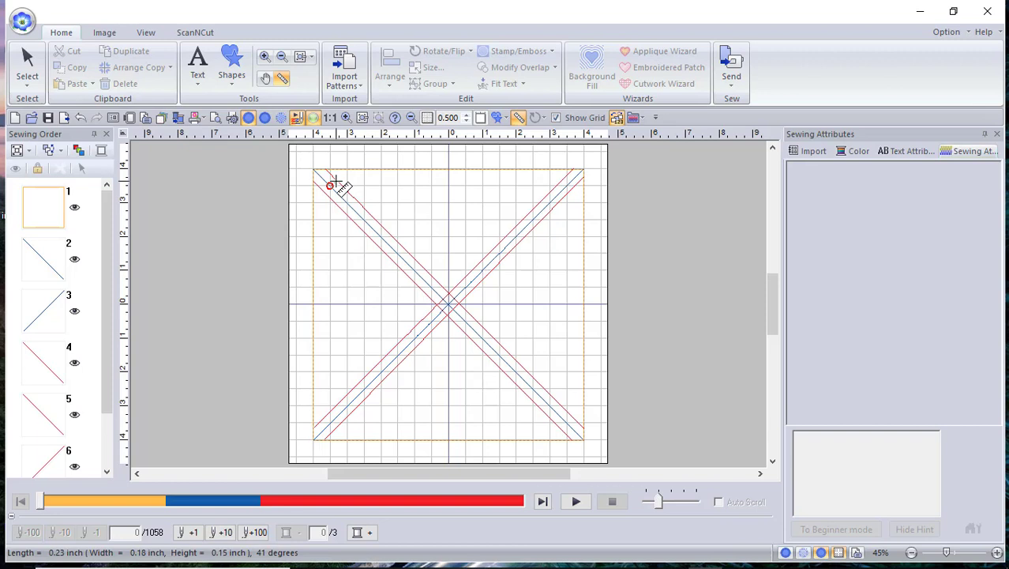
{"action": "left_click_drag", "start_coordinate": [336, 182], "coordinate": [335, 182]}
{"action": "left_click", "coordinate": [443, 298]}
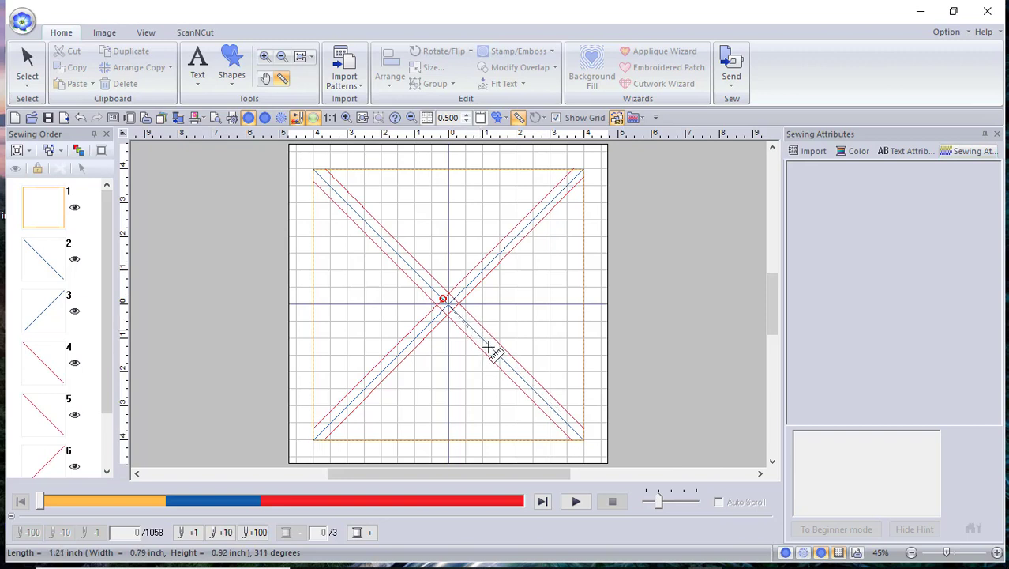
{"action": "left_click", "coordinate": [549, 312]}
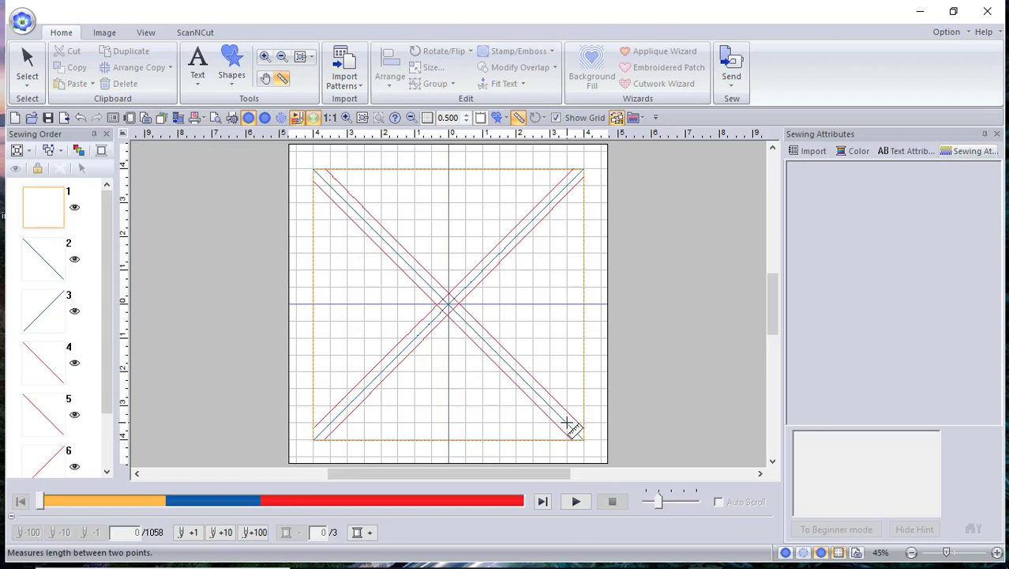
{"action": "left_click_drag", "start_coordinate": [567, 424], "coordinate": [573, 416]}
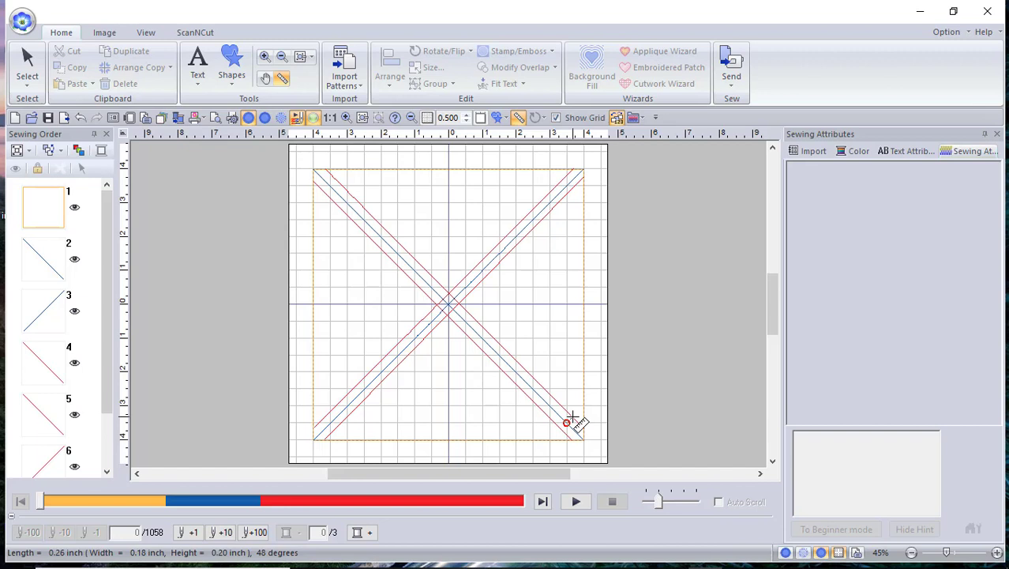
{"action": "left_click_drag", "start_coordinate": [573, 417], "coordinate": [573, 417]}
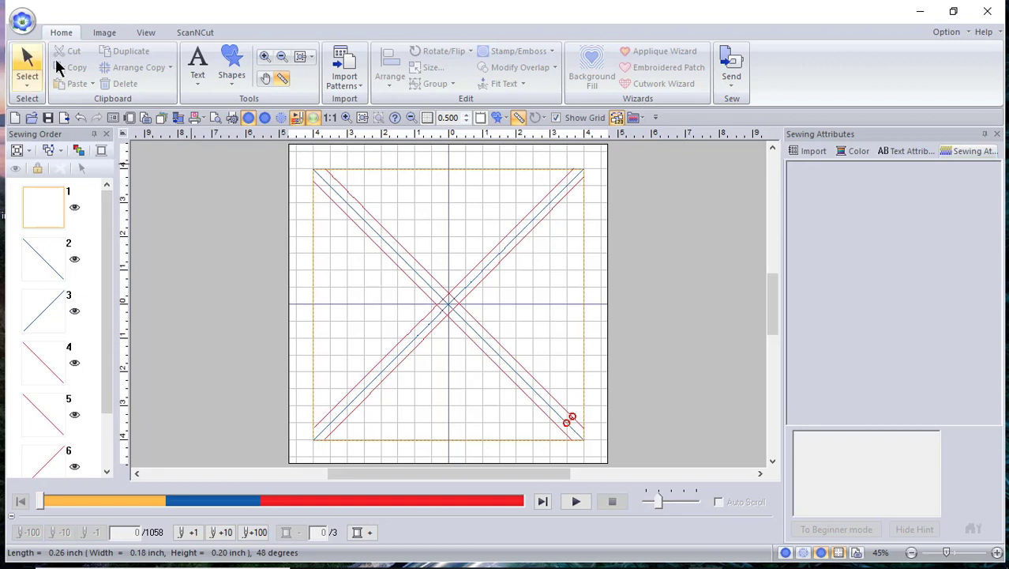
Step: Edit the points of the red seam line above the rising diagonal and nudge its lower-left endpoint slightly
{"action": "left_click", "coordinate": [30, 81]}
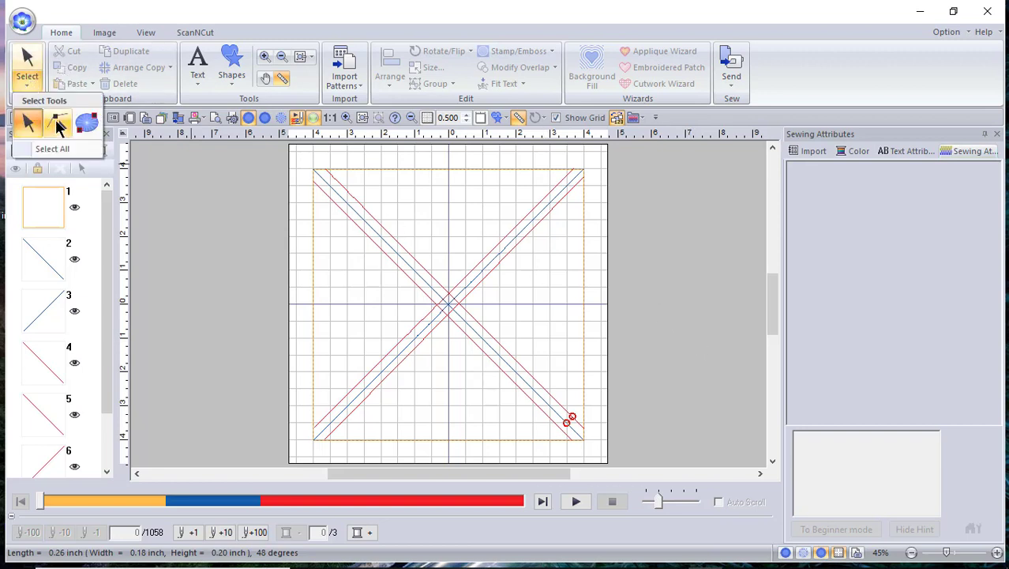
{"action": "left_click", "coordinate": [61, 125]}
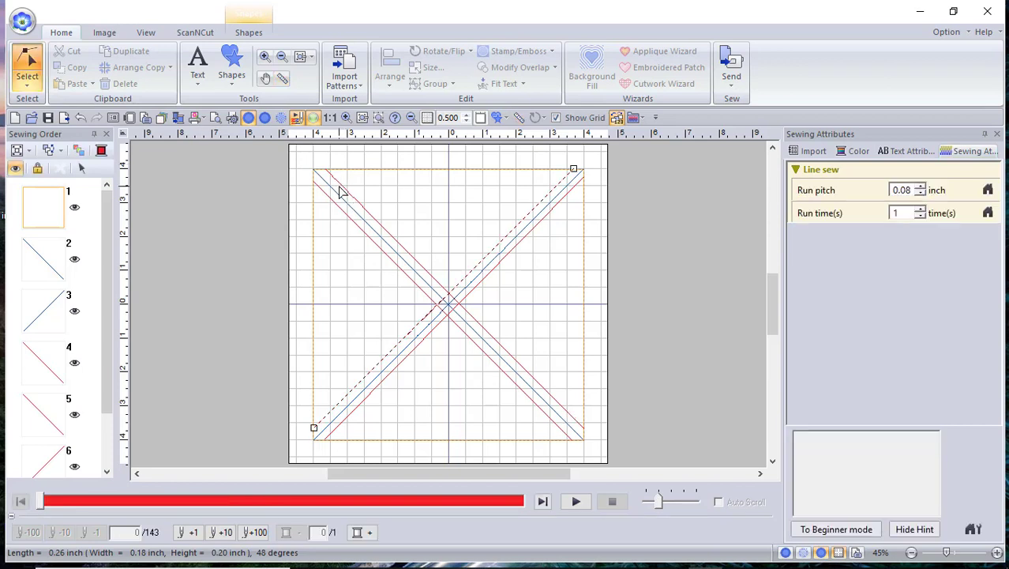
{"action": "left_click", "coordinate": [314, 428]}
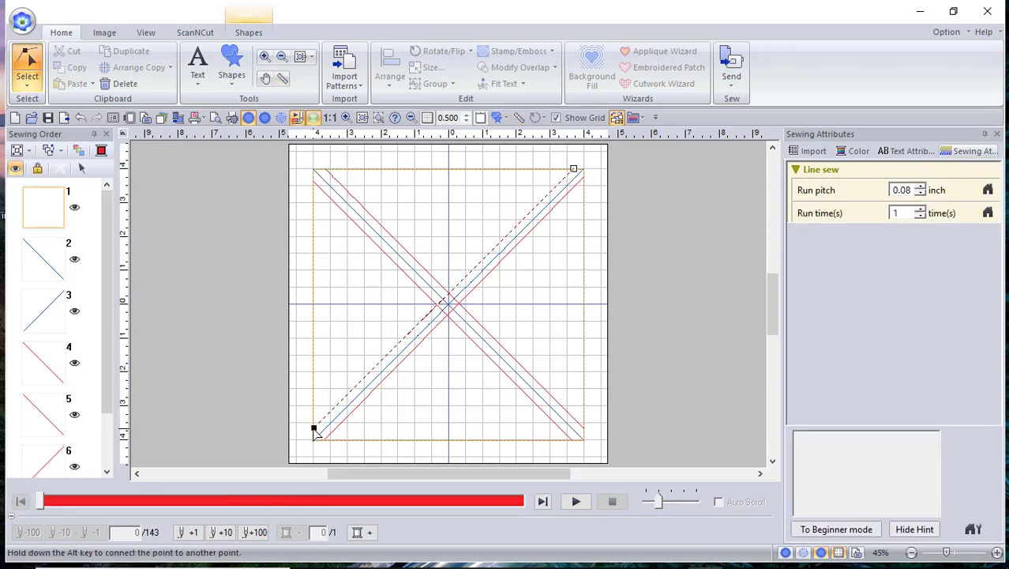
{"action": "mouse_move", "coordinate": [314, 428]}
{"action": "left_mouse_down"}
{"action": "mouse_move", "coordinate": [304, 397]}
{"action": "mouse_move", "coordinate": [314, 429]}
{"action": "left_mouse_up"}
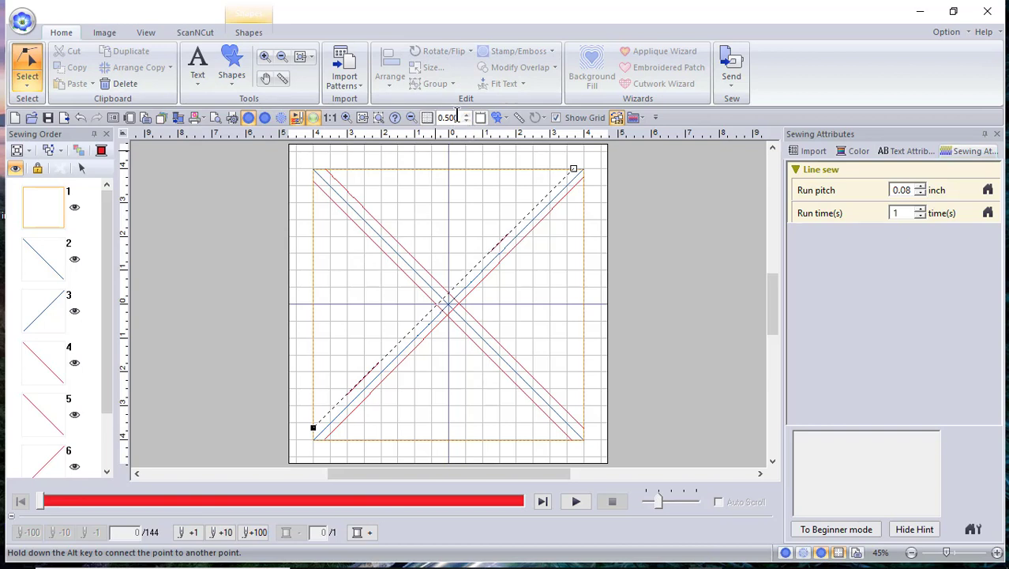
Step: Set the grid interval to 0.252 inch
{"action": "left_click_drag", "start_coordinate": [456, 117], "coordinate": [445, 119]}
{"action": "type", "text": "252"}
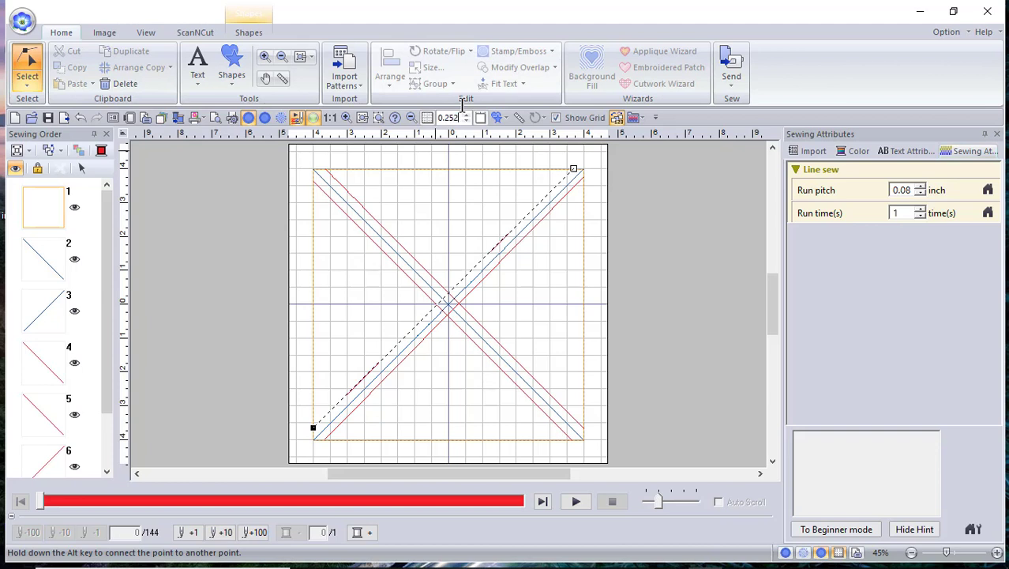
{"action": "key", "text": "Return"}
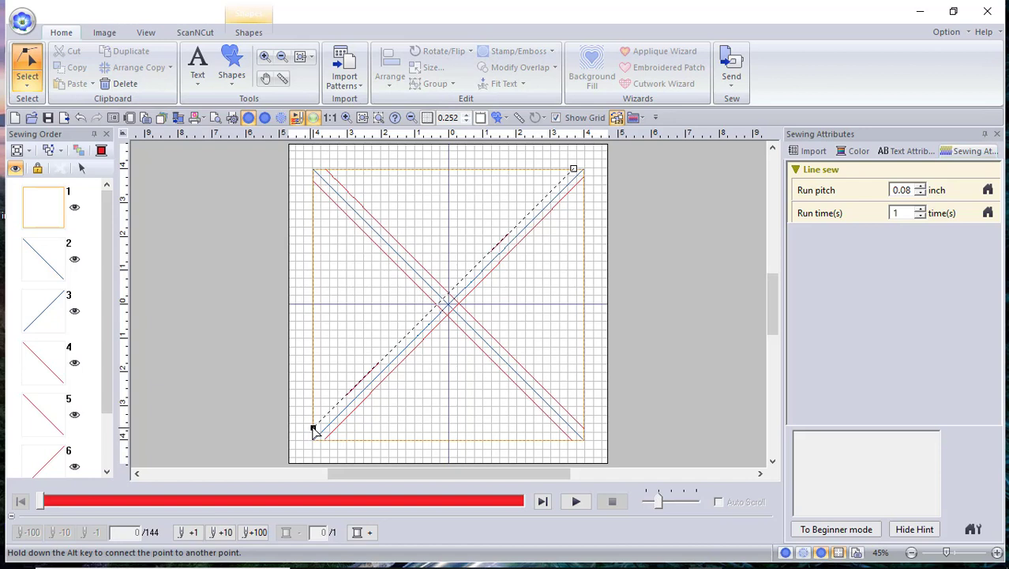
Step: Shift the seam line's lower-left endpoint slightly outward past the square's edge, and select its upper-right endpoint
{"action": "left_click_drag", "start_coordinate": [313, 427], "coordinate": [311, 430]}
{"action": "left_click", "coordinate": [574, 170]}
{"action": "left_click", "coordinate": [25, 22]}
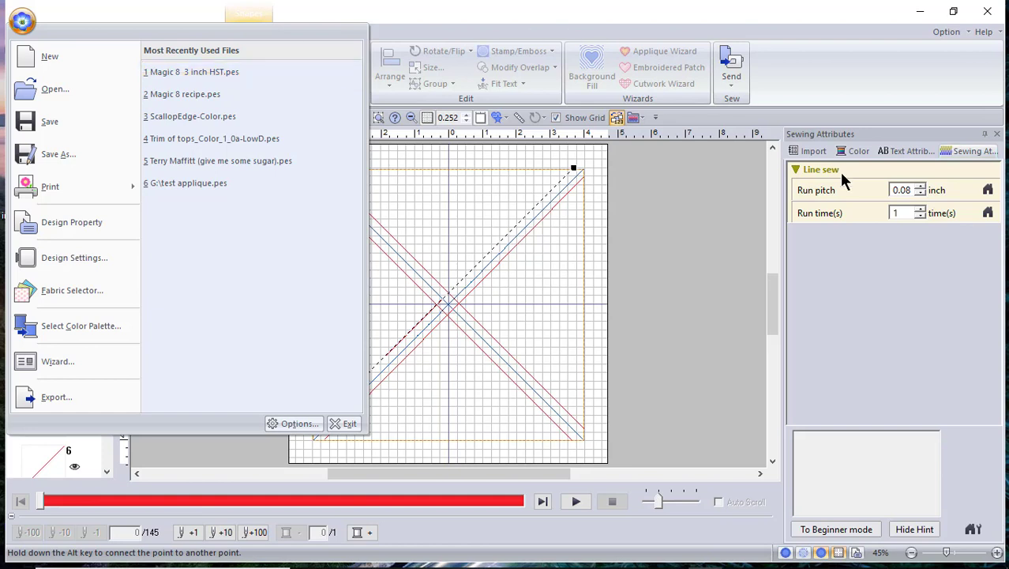
{"action": "left_click", "coordinate": [714, 236]}
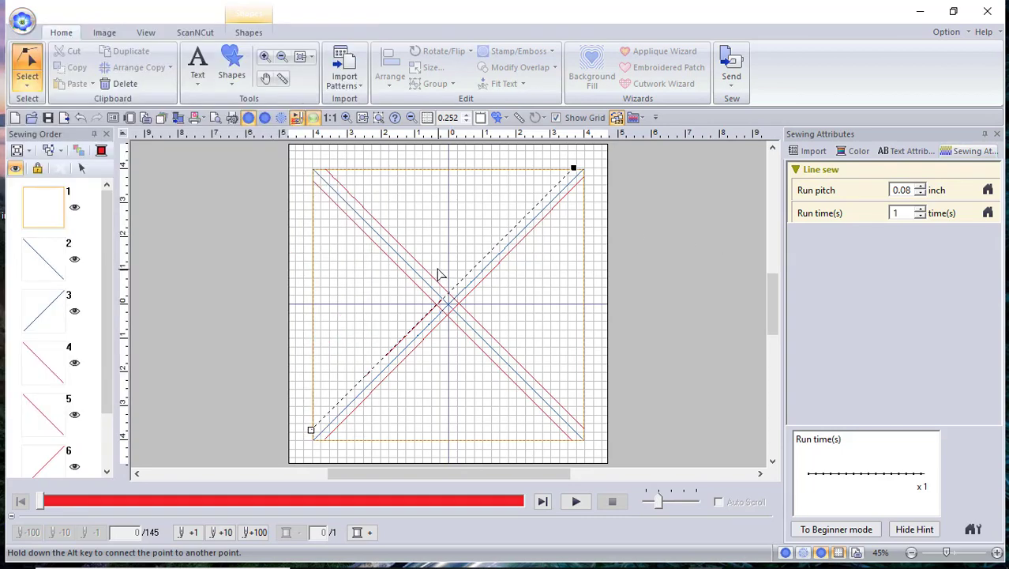